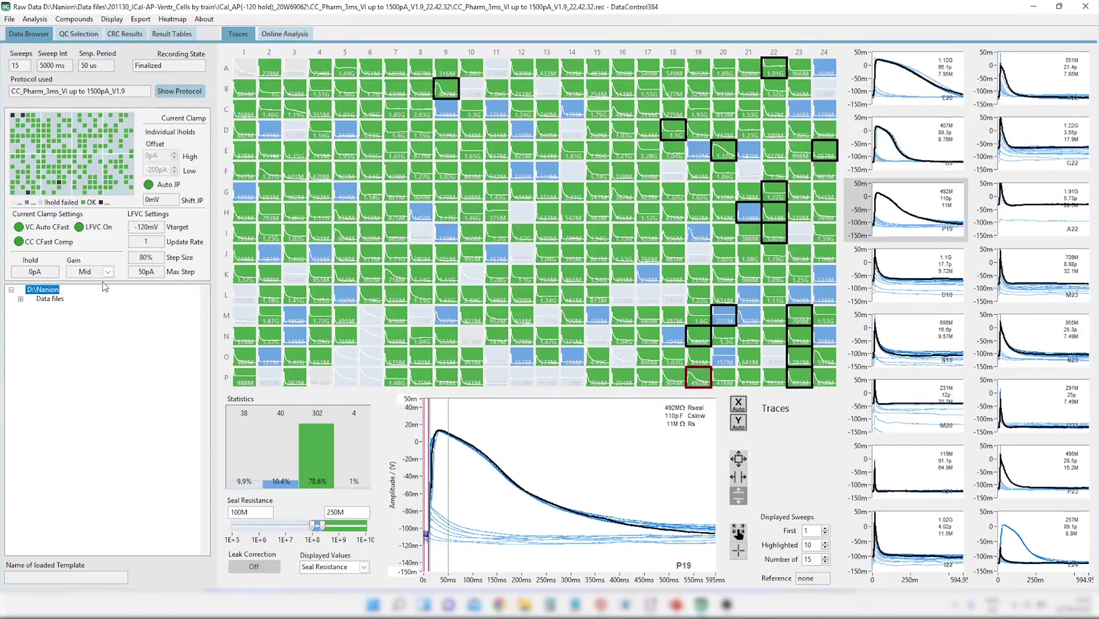
Set the data file root path to D:\Nanion\Data files in the program options and save the change
click(9, 20)
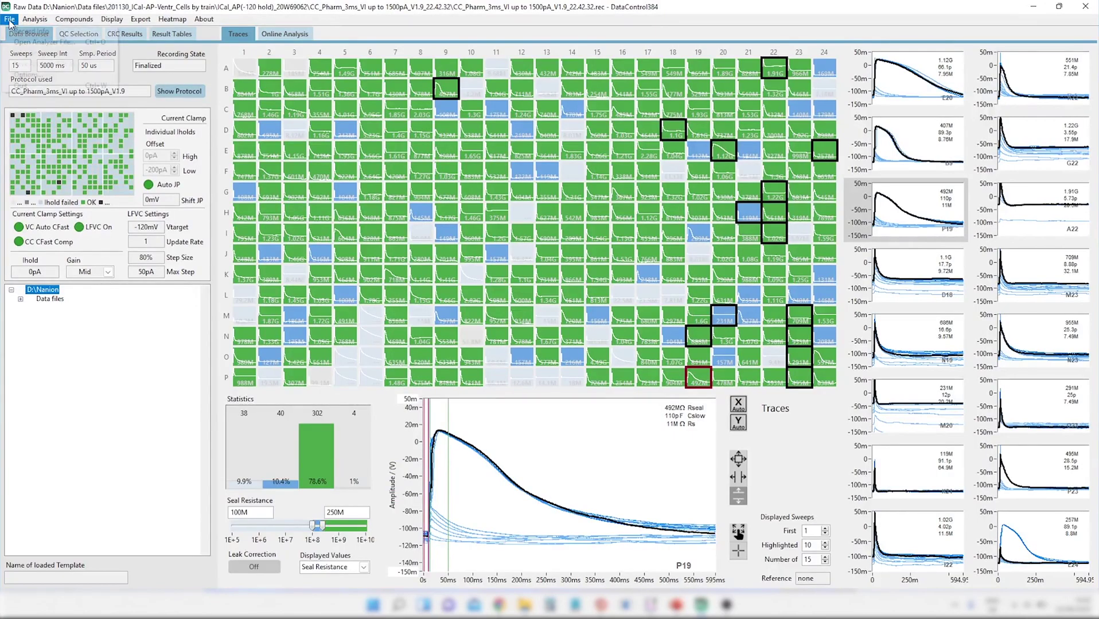
click(22, 74)
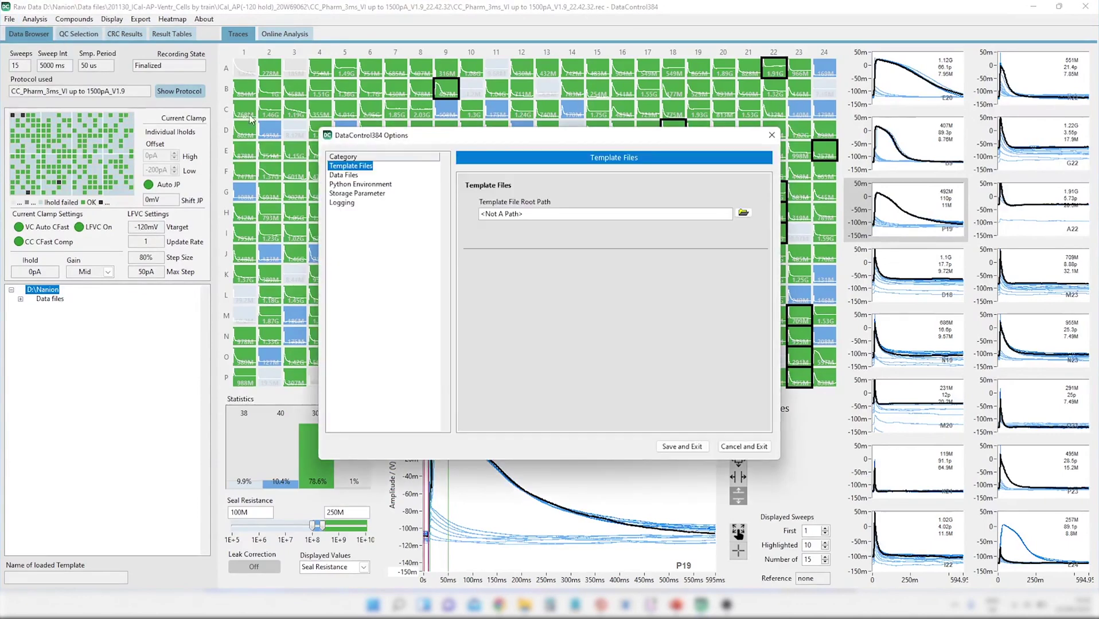
click(347, 176)
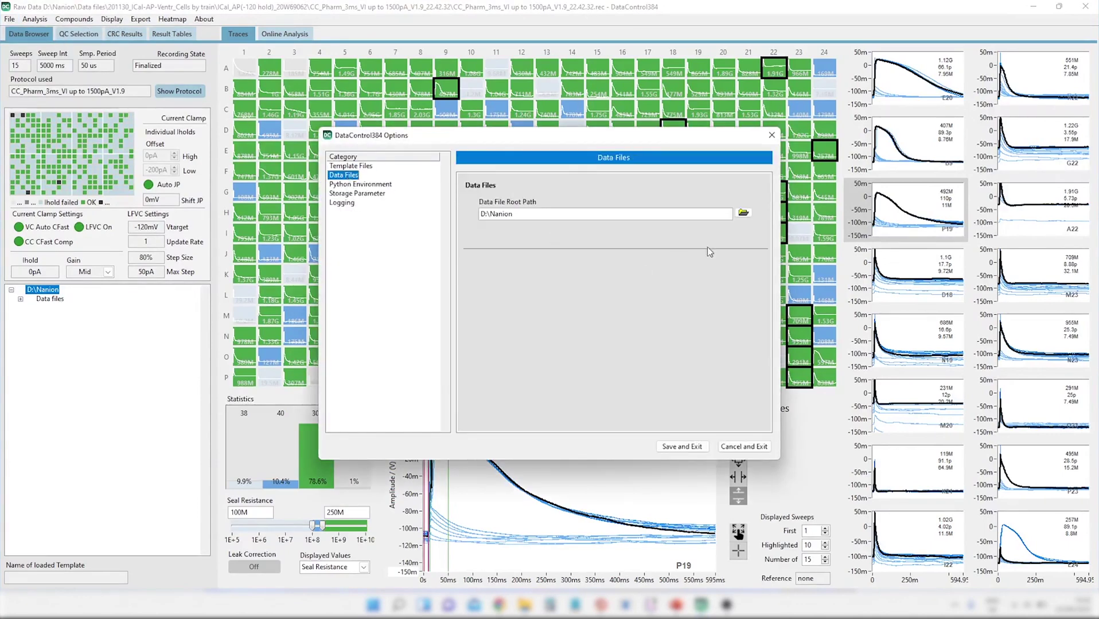
click(743, 213)
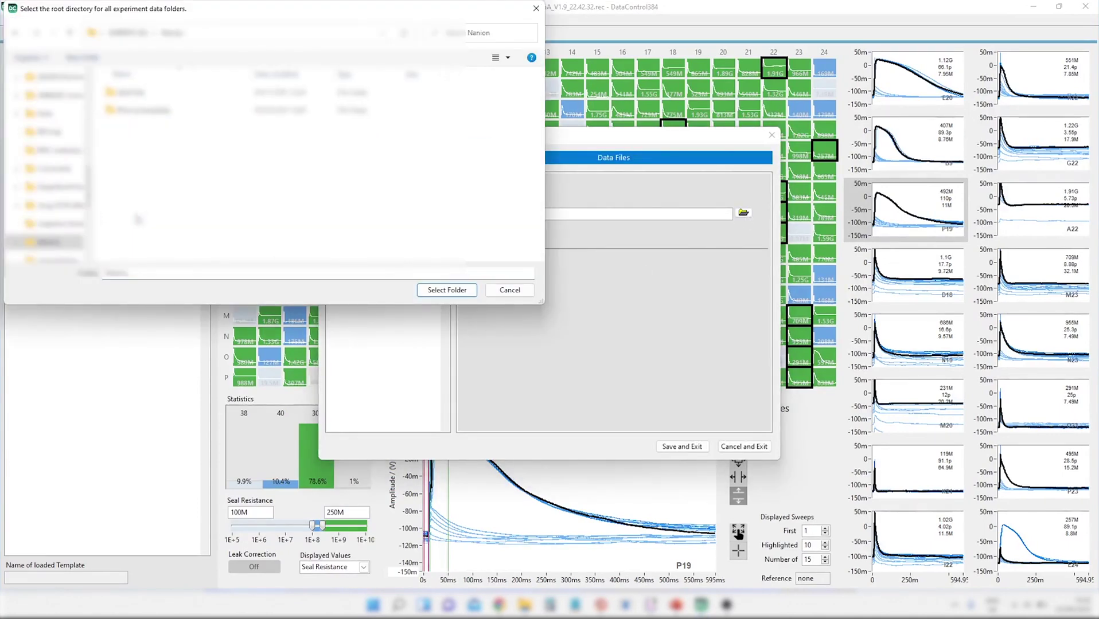
click(447, 290)
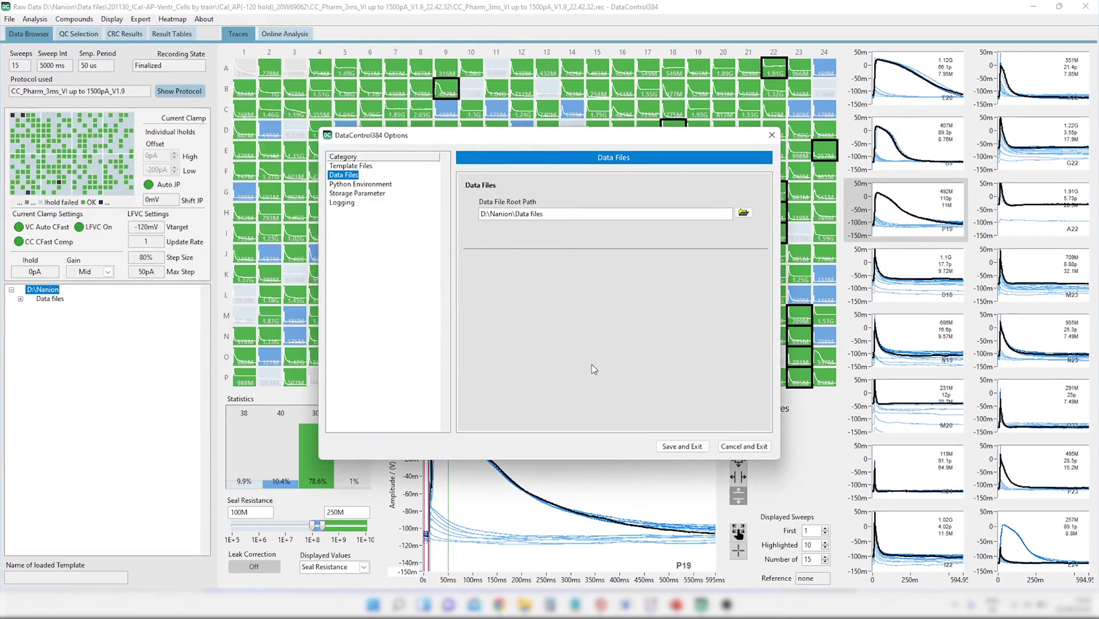
click(682, 446)
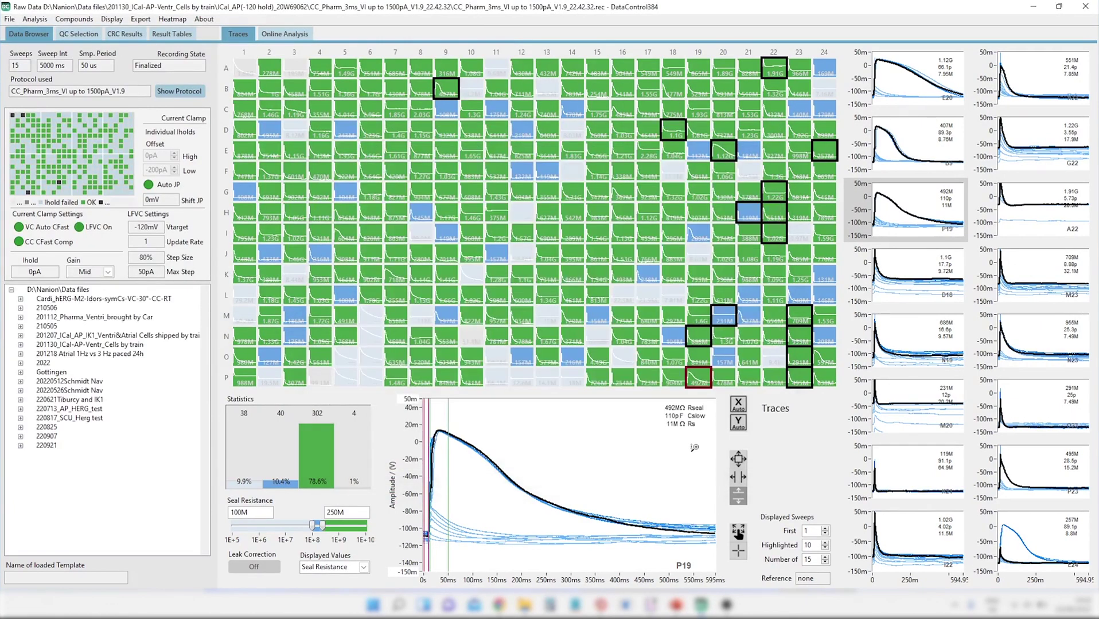
Load a recording from the ICal_AP(-120 hold)_20W69062 subfolder of 201130_ICal-AP-Ventr_Cells by train
click(20, 344)
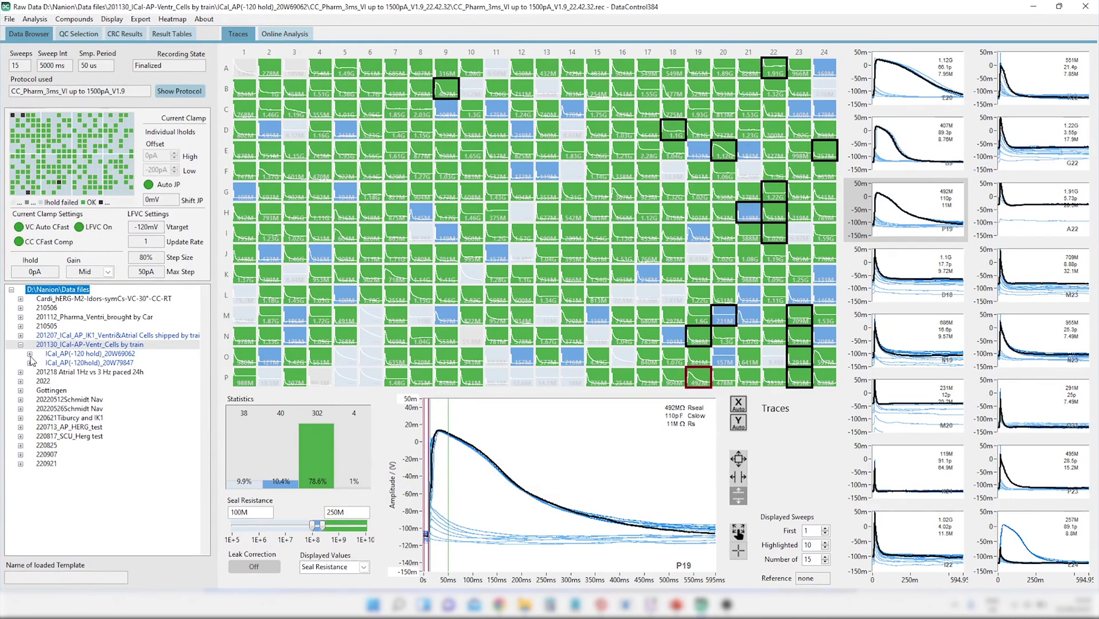
click(29, 354)
click(83, 407)
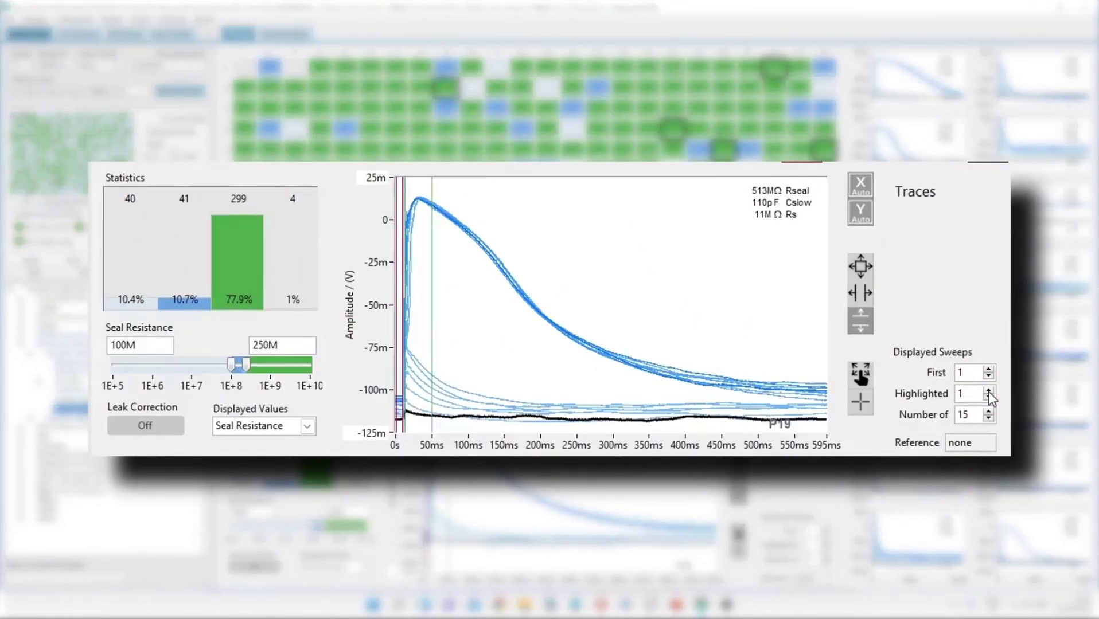
Advance the highlighted sweep one at a time from sweep 1 to inspect the traces of well P19
click(988, 391)
click(988, 391)
click(988, 391)
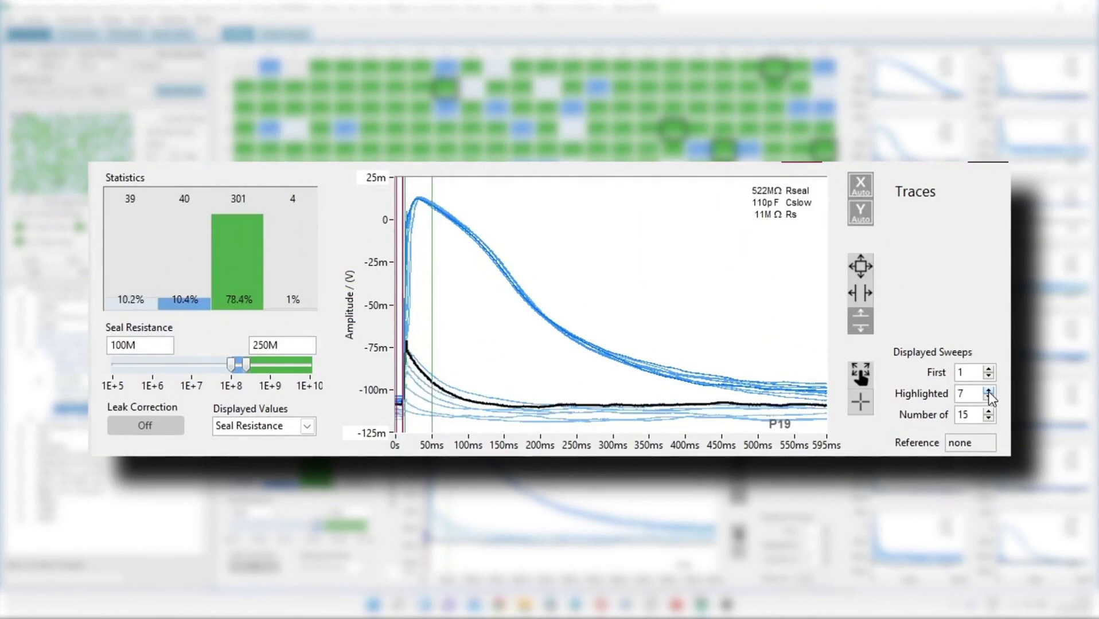
click(988, 391)
click(988, 391)
click(988, 391)
click(988, 391)
click(988, 391)
click(988, 391)
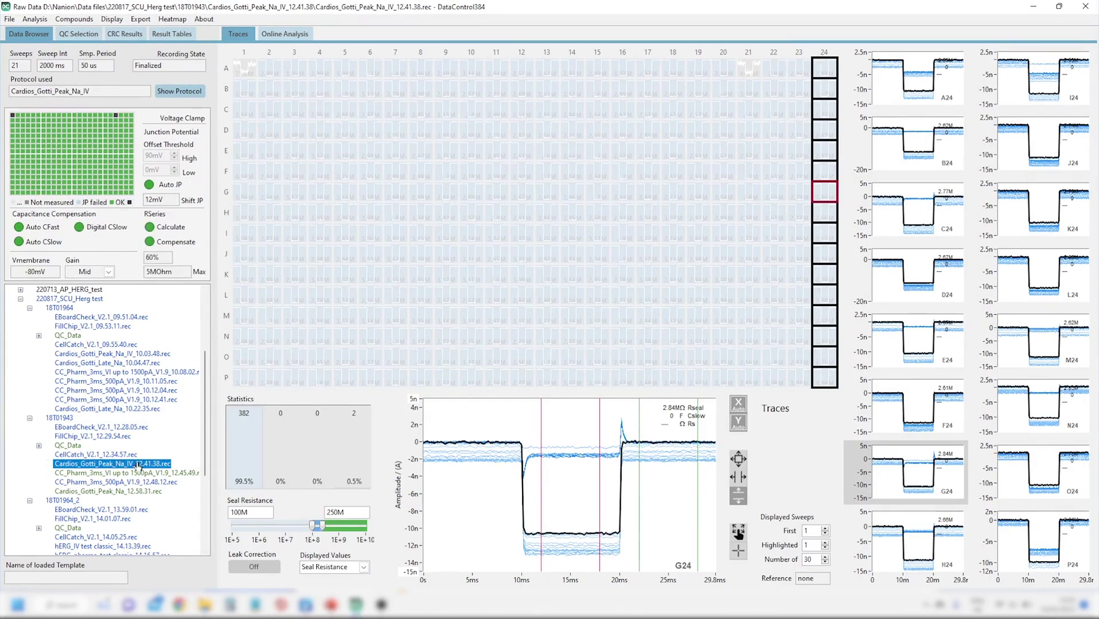
Load the recording Cardios_Gotti_Peak_Na_IV_12.41.38.rec and highlight sweep 10
click(138, 467)
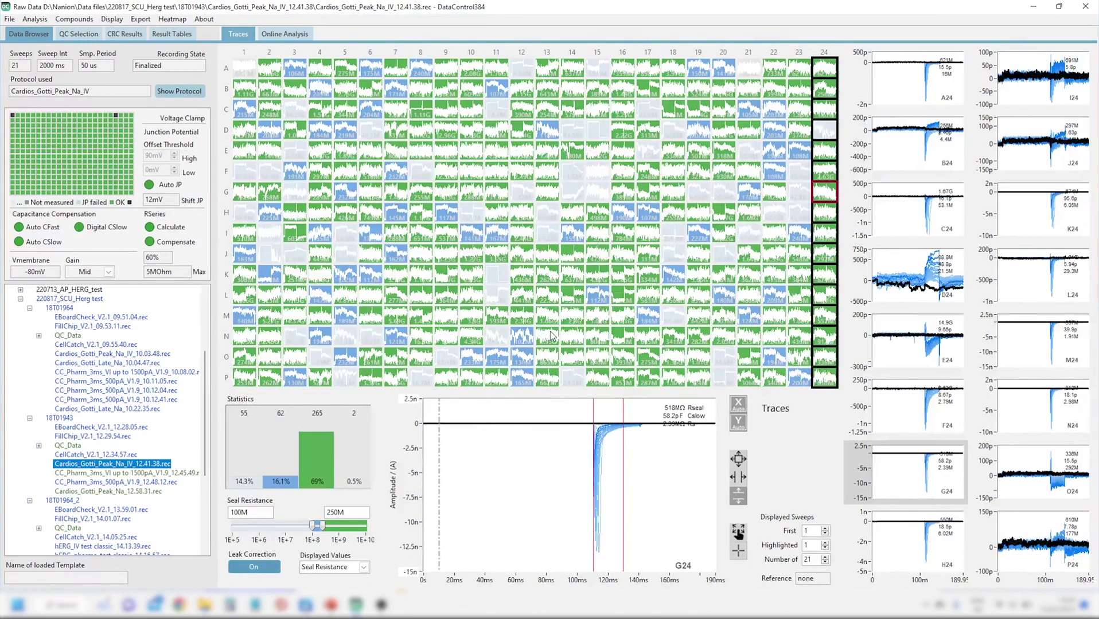
double_click(811, 546)
text(10)
click(797, 486)
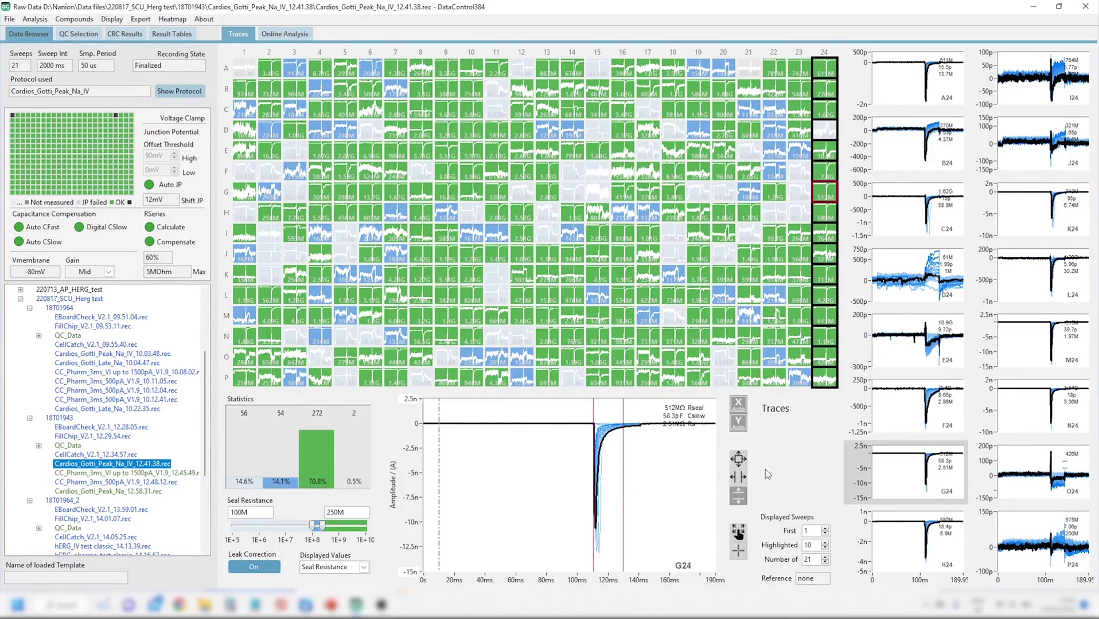
Start the QC selection with the settings dialog and apply the Blocker (Hill Equation) analysis with Reference normalization
click(80, 34)
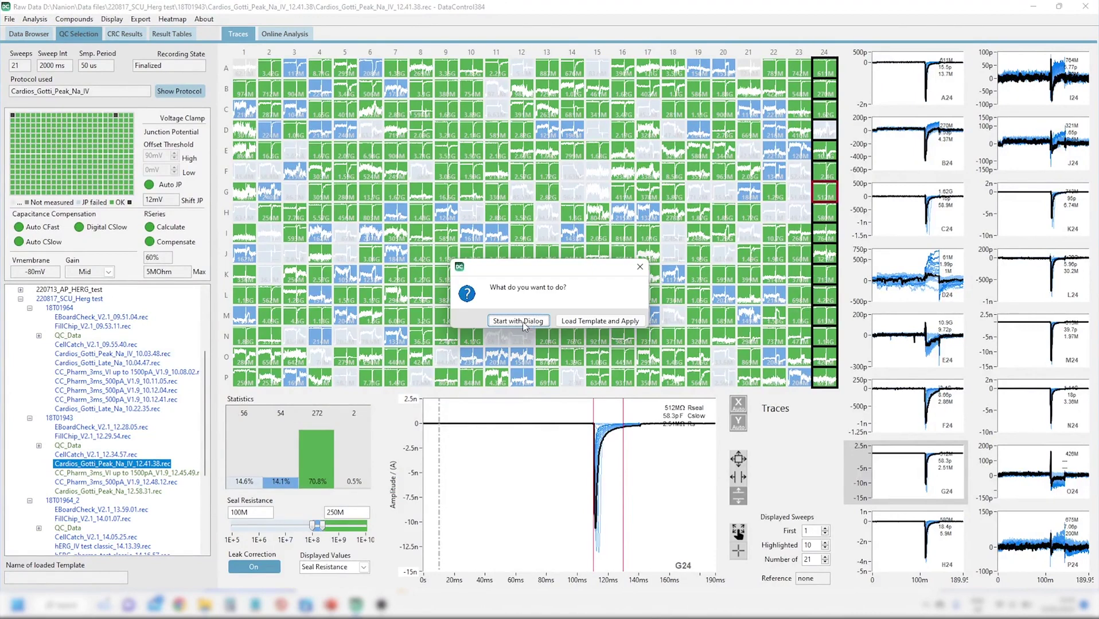
click(522, 322)
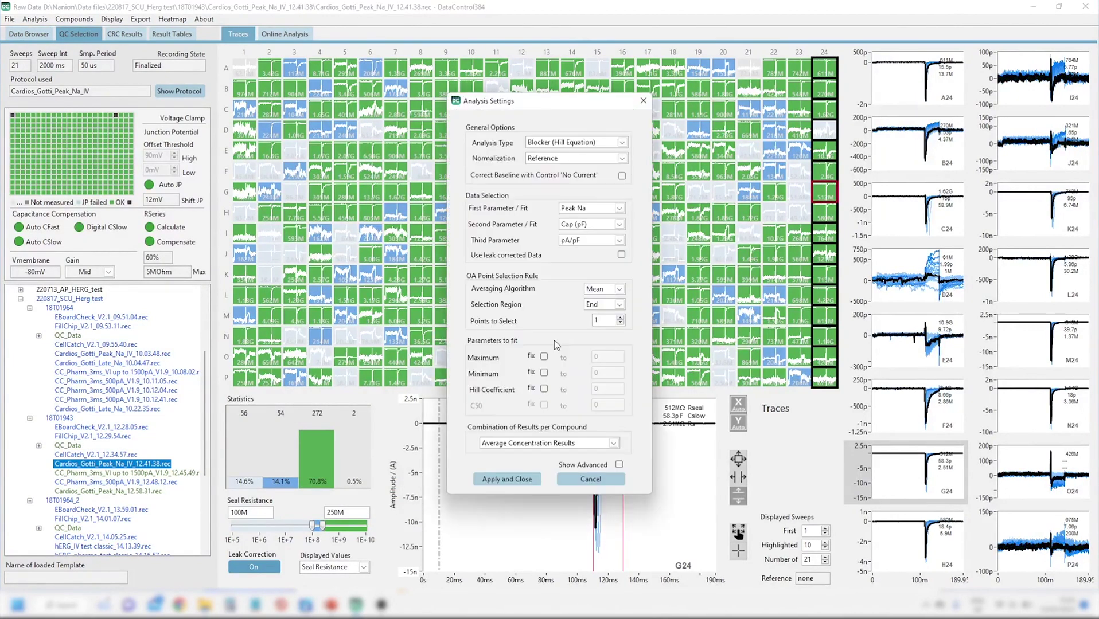
click(525, 479)
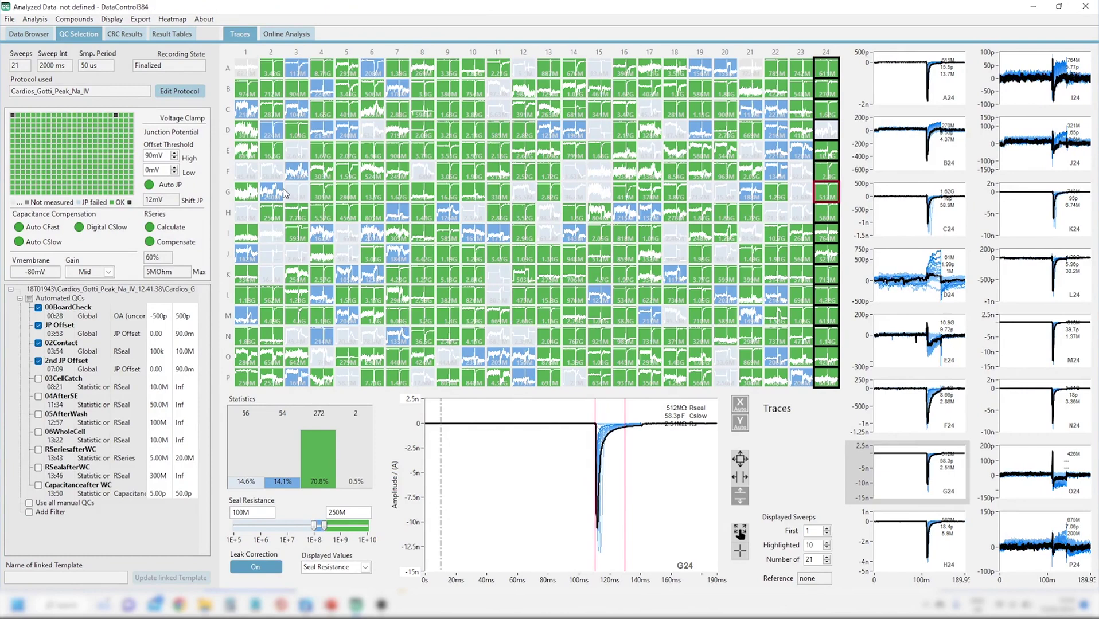
Save the analyzed data set as an analyzer file under the suggested name
click(11, 20)
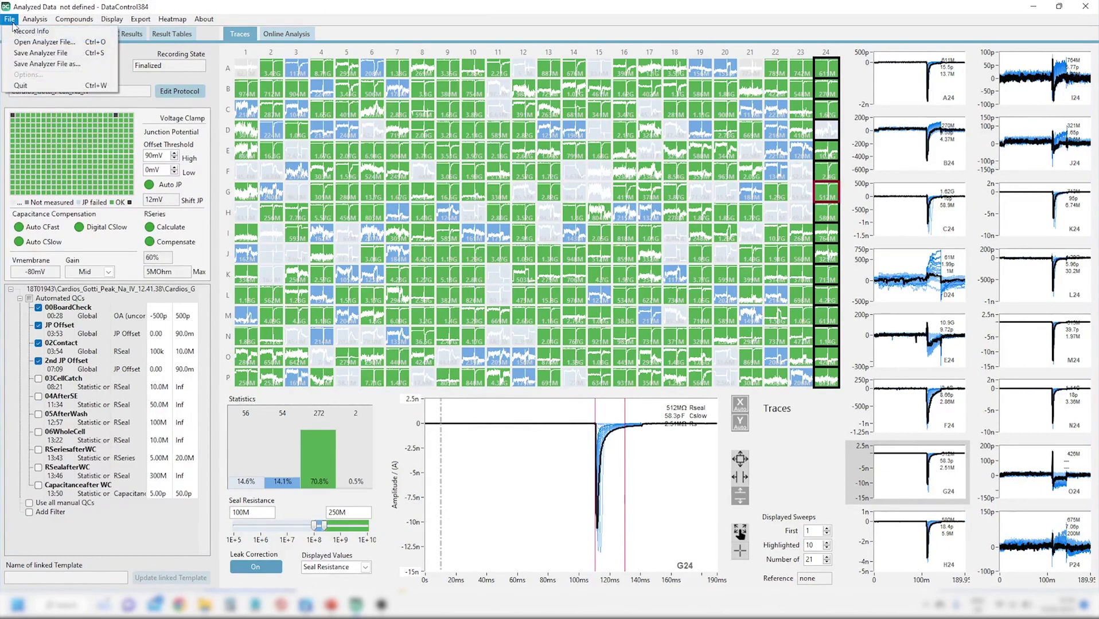
click(39, 52)
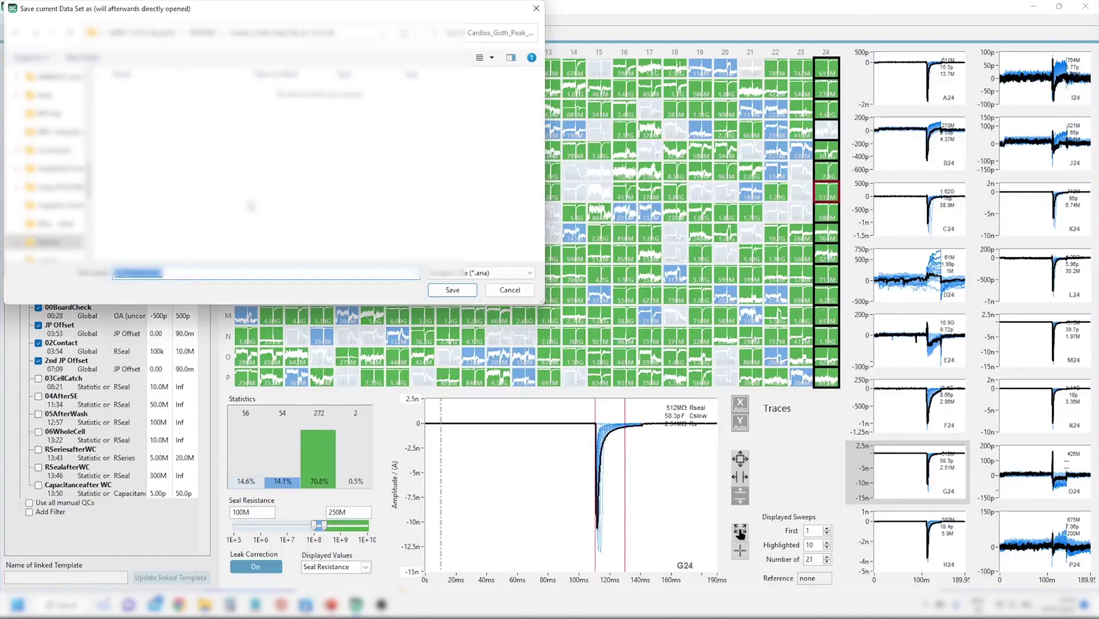
click(452, 290)
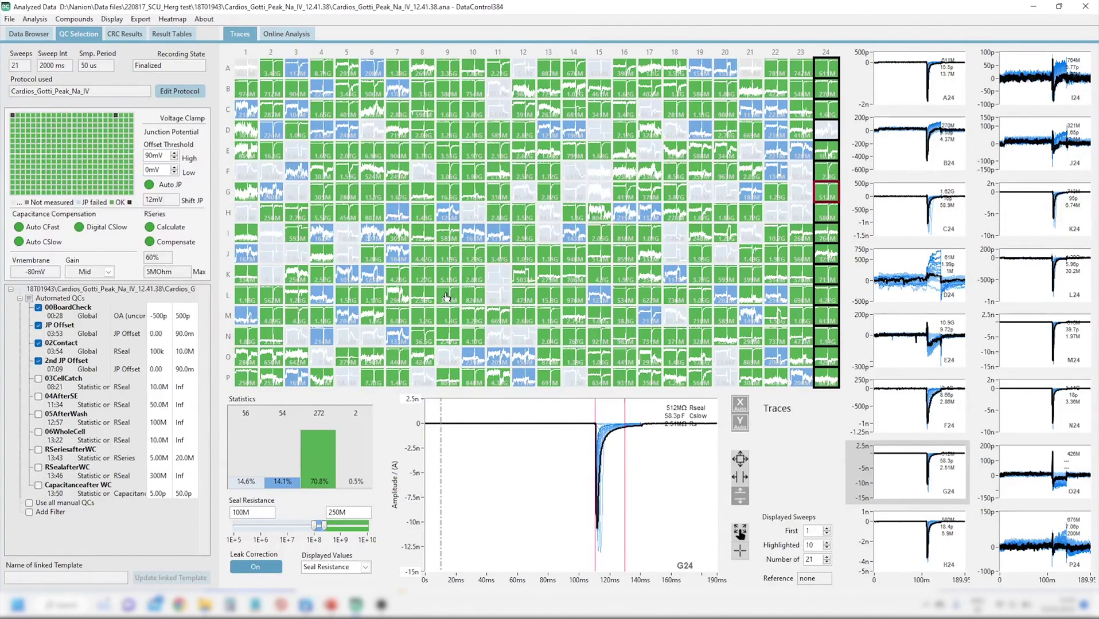
Reload Cardios_Gotti_Peak_Na_IV_12.41.38.rec, open its saved analyzer file for QC selection, and highlight sweep 10
click(30, 34)
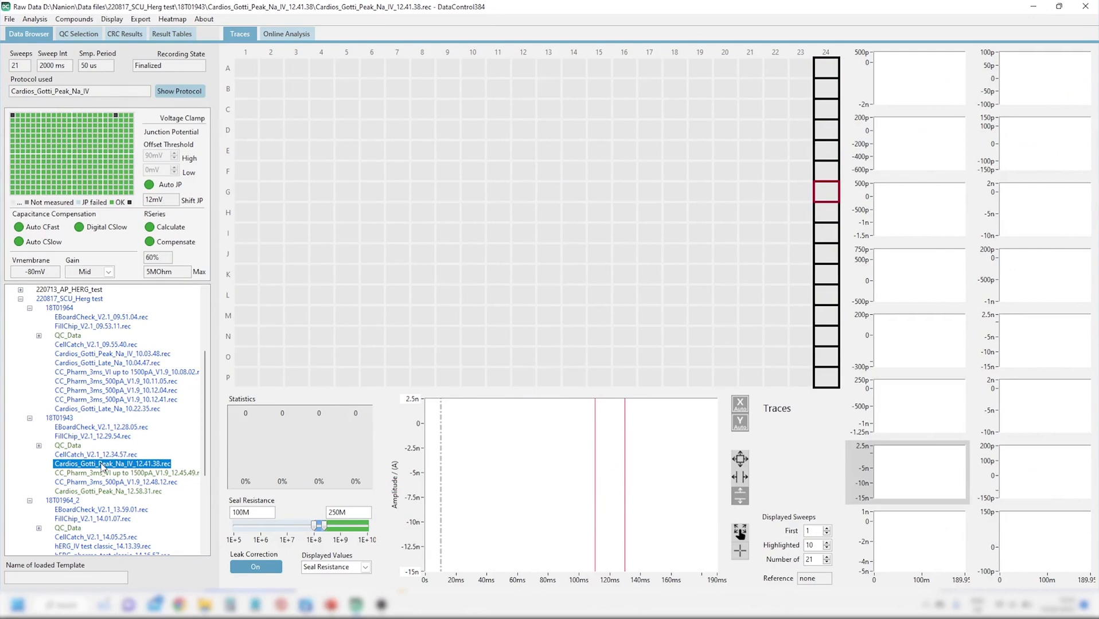
click(103, 464)
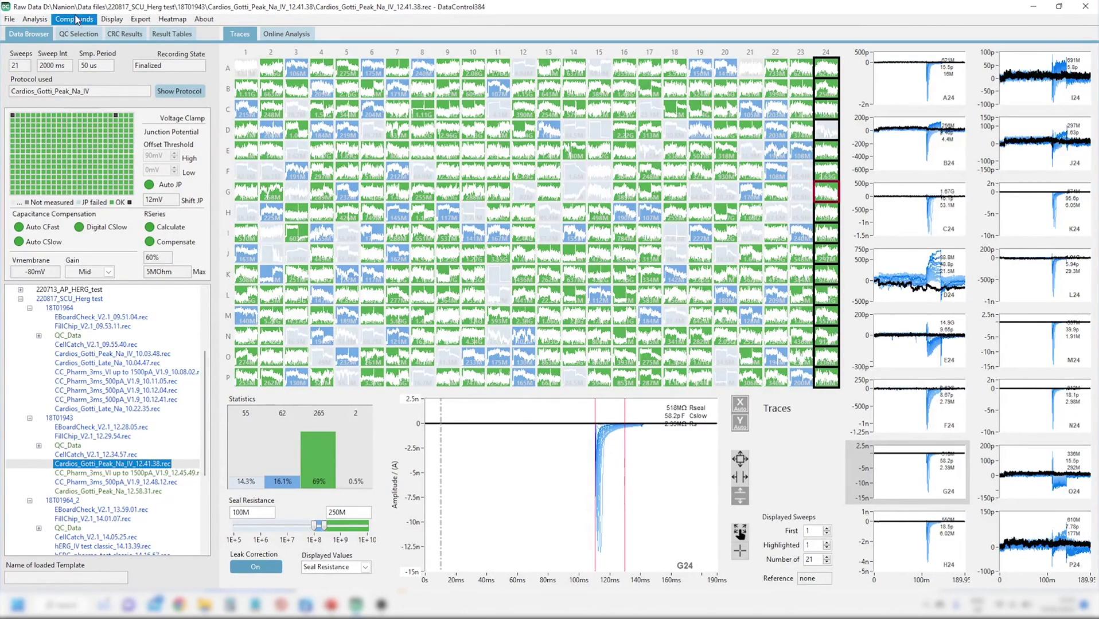
click(79, 33)
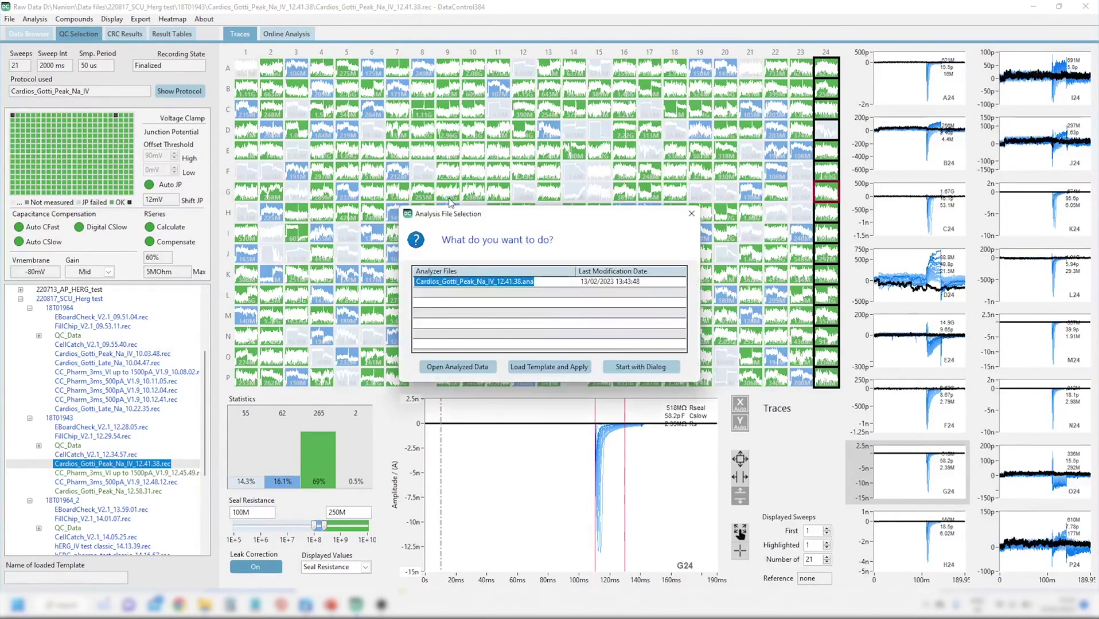
click(458, 367)
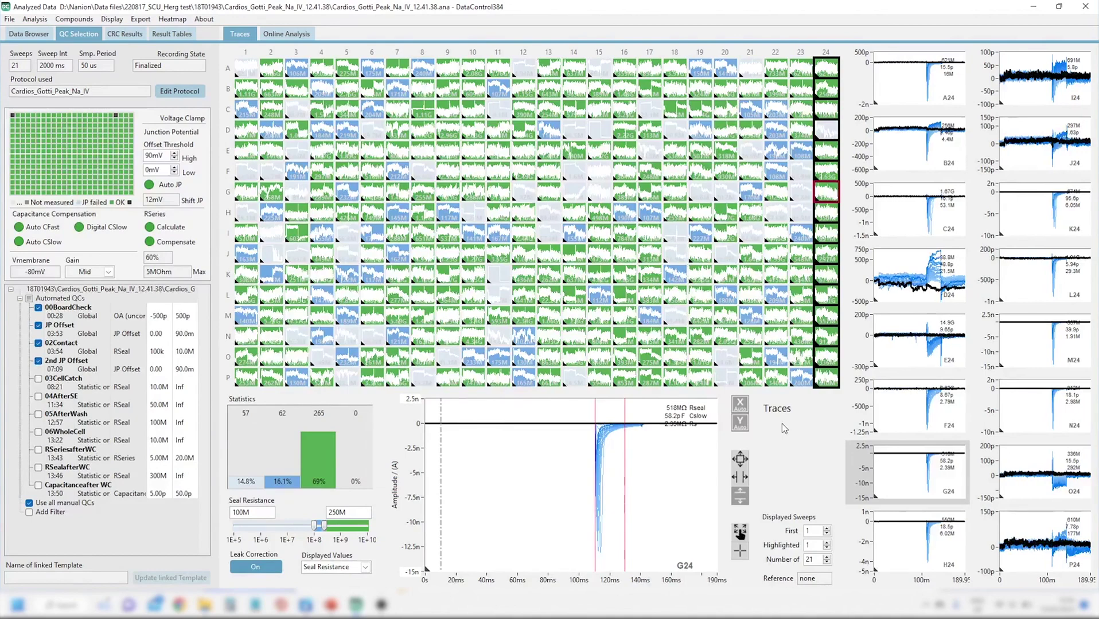
text(0)
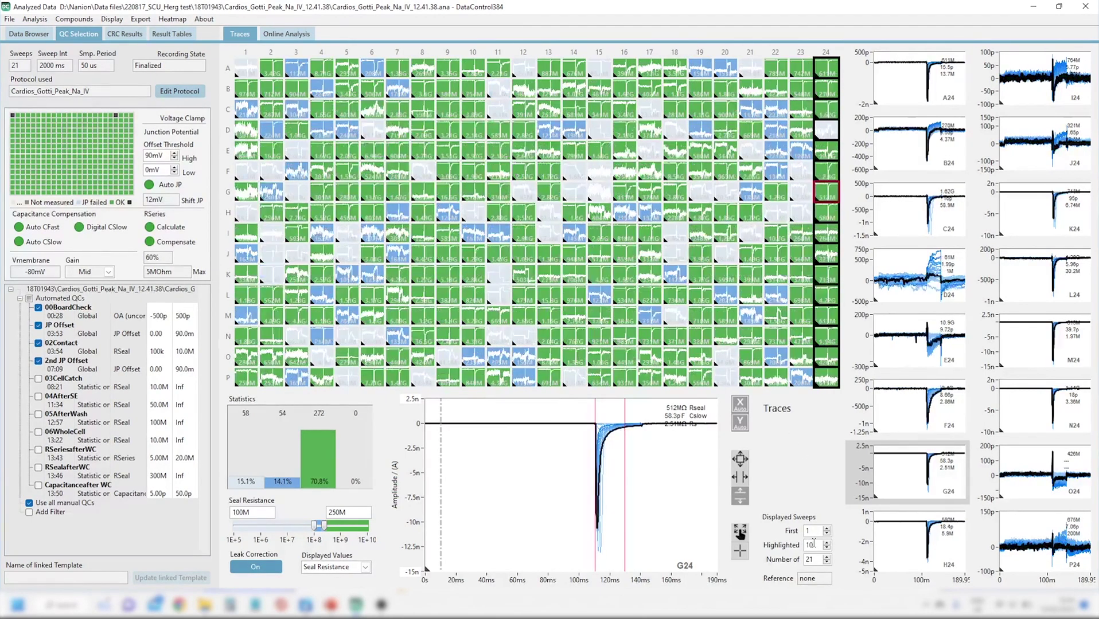
key(Return)
Select plate column 1 and manually disable well A1 and the column's other unsuitable wells
click(250, 69)
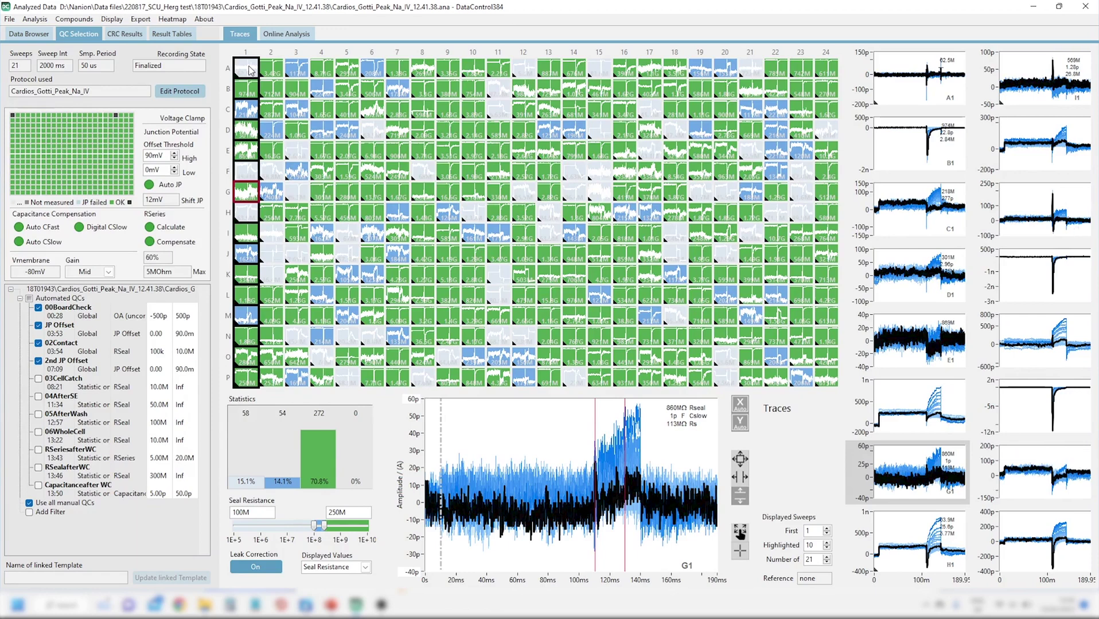
right_click(250, 69)
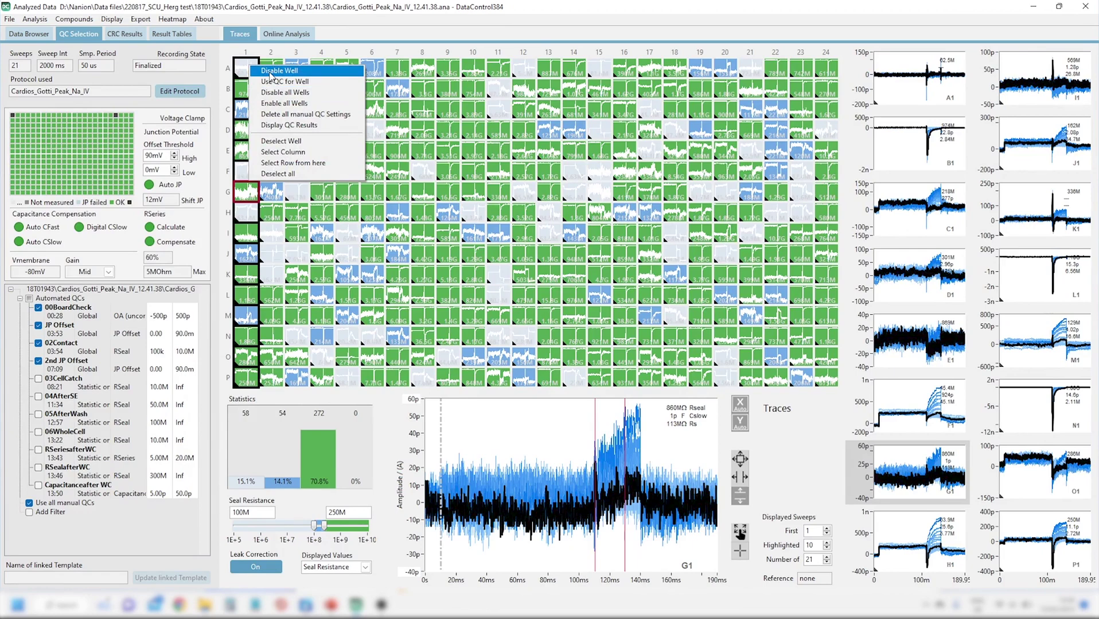
click(272, 71)
key(Return)
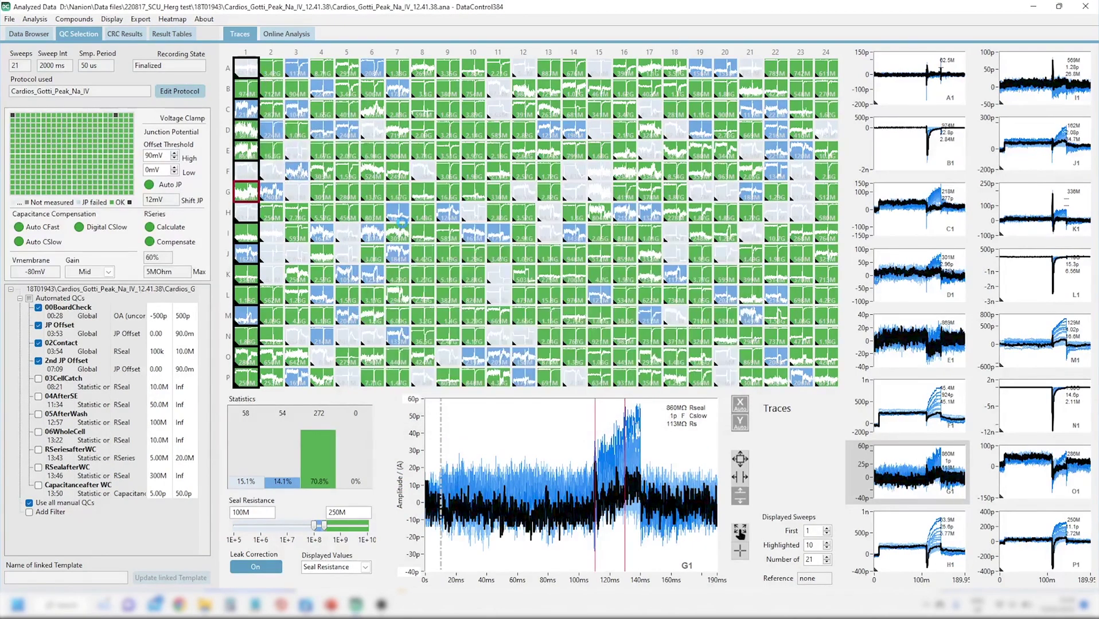
double_click(248, 108)
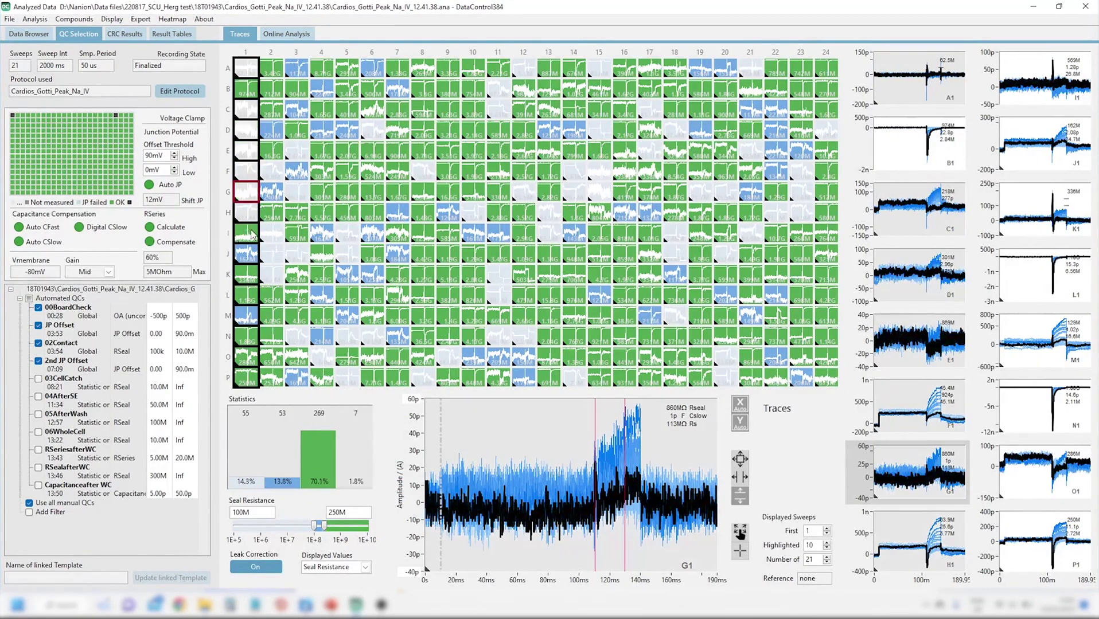
Work through plate columns 2 to 24, disabling unsuitable wells and keeping those with clean peak sodium currents
click(272, 133)
click(296, 132)
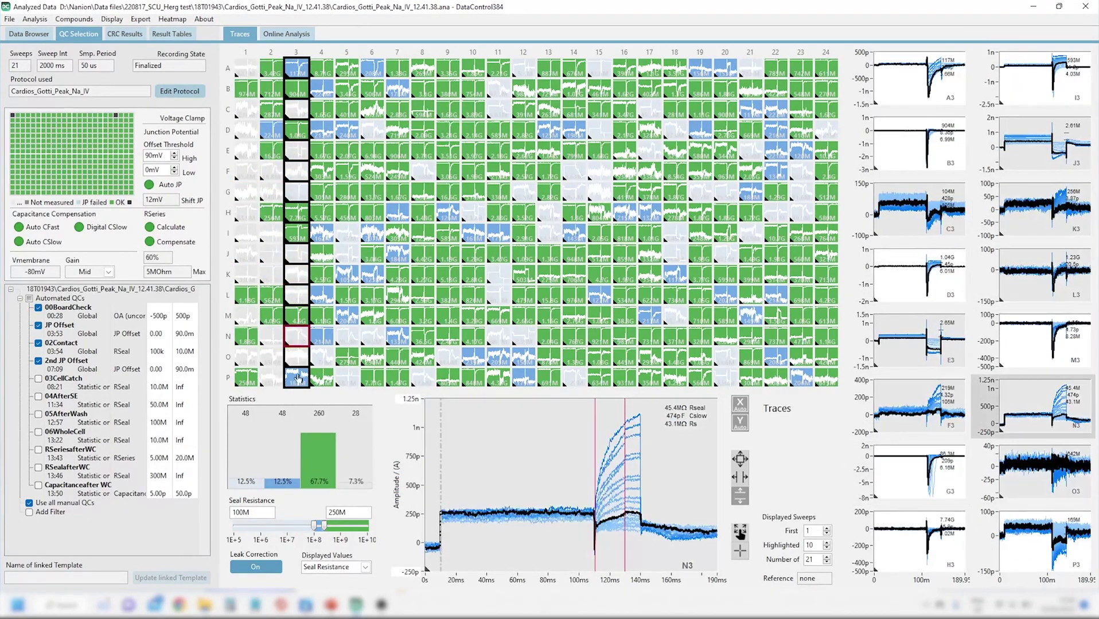
click(321, 183)
click(350, 232)
click(372, 232)
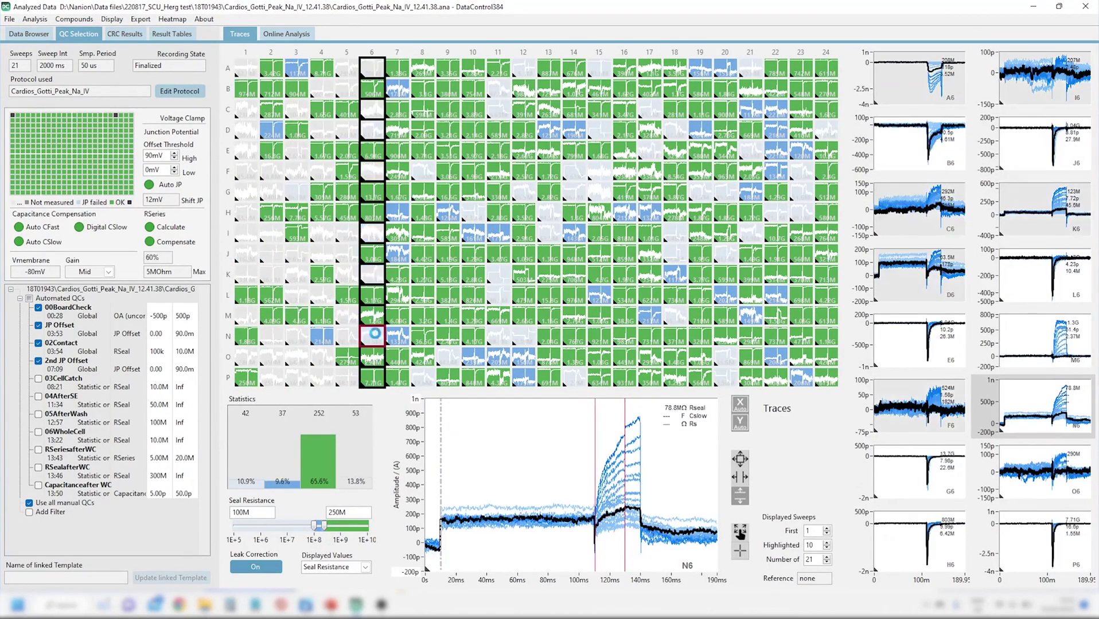
click(397, 232)
click(423, 231)
click(447, 212)
click(473, 189)
click(498, 172)
click(522, 150)
click(552, 133)
click(575, 117)
click(600, 103)
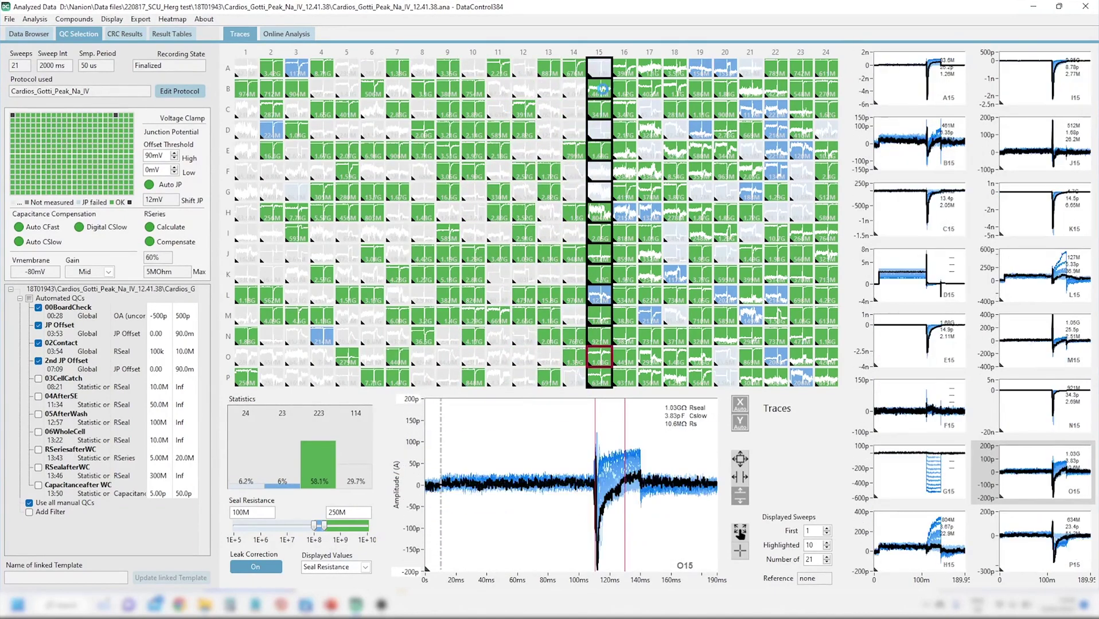
click(625, 86)
click(654, 70)
click(676, 98)
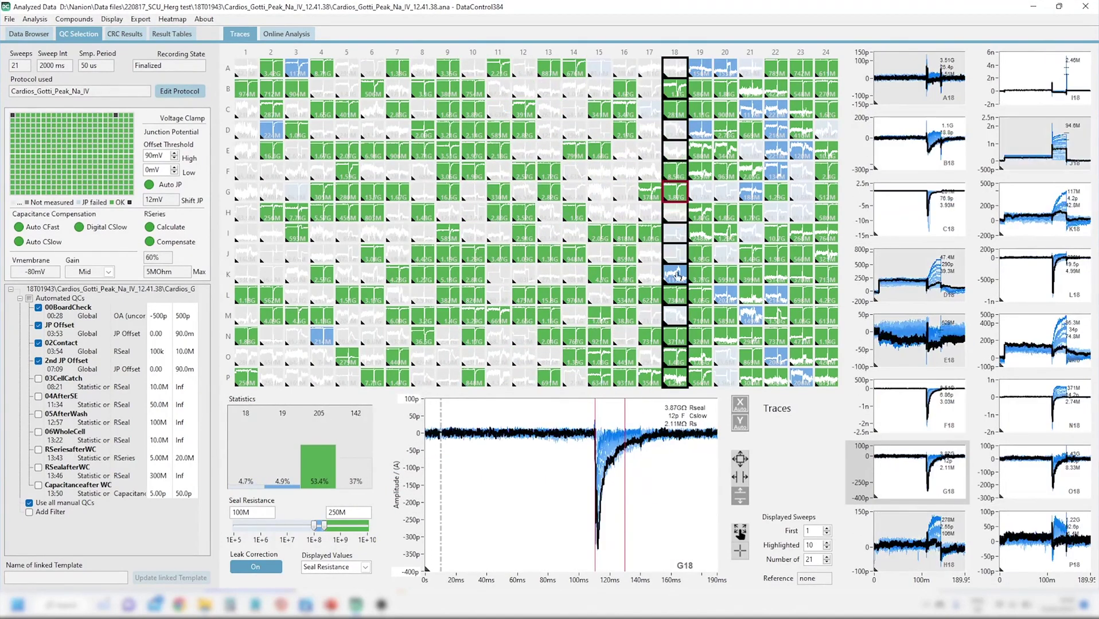
click(700, 126)
click(727, 154)
click(751, 152)
click(776, 152)
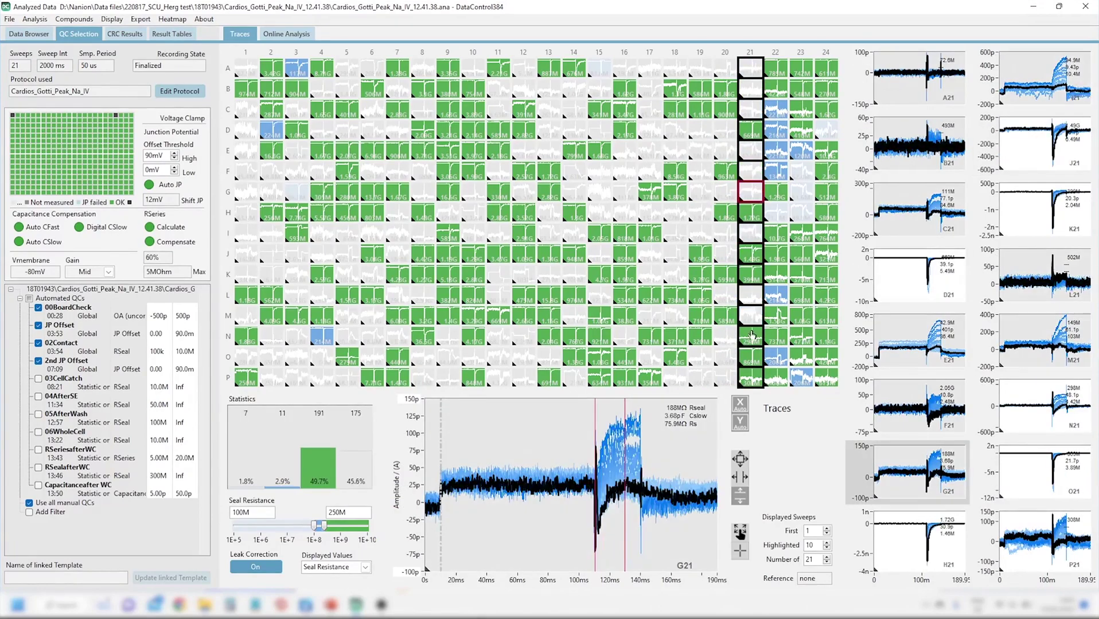
click(801, 150)
click(827, 383)
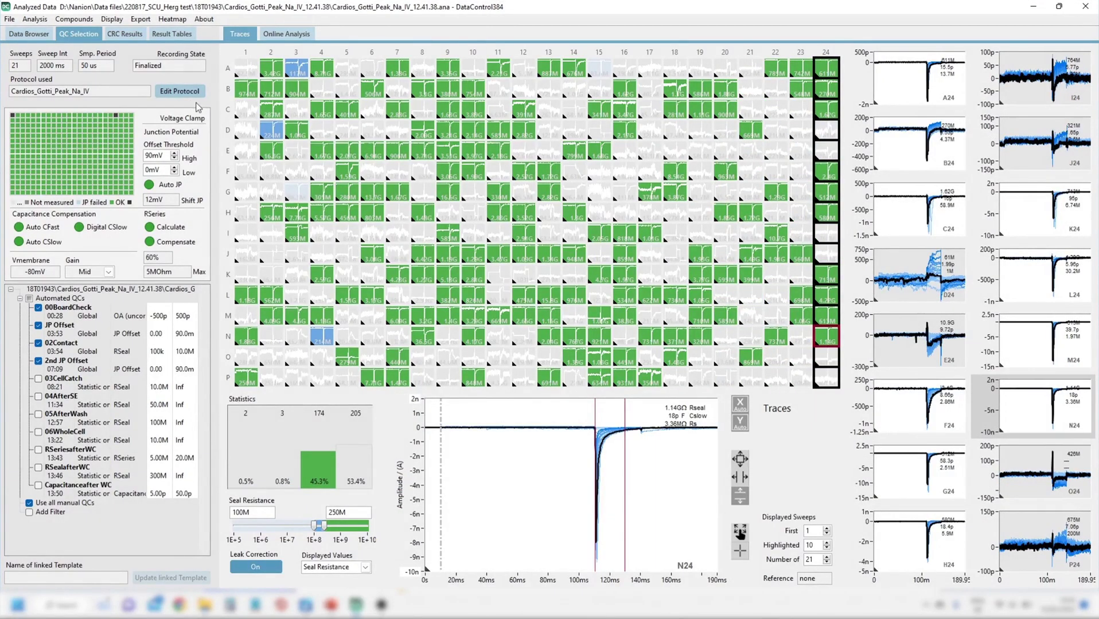
Open the recording protocol for editing, hide the preview gaps, and move Peak Na's end cursor to about 132.89 ms
click(179, 92)
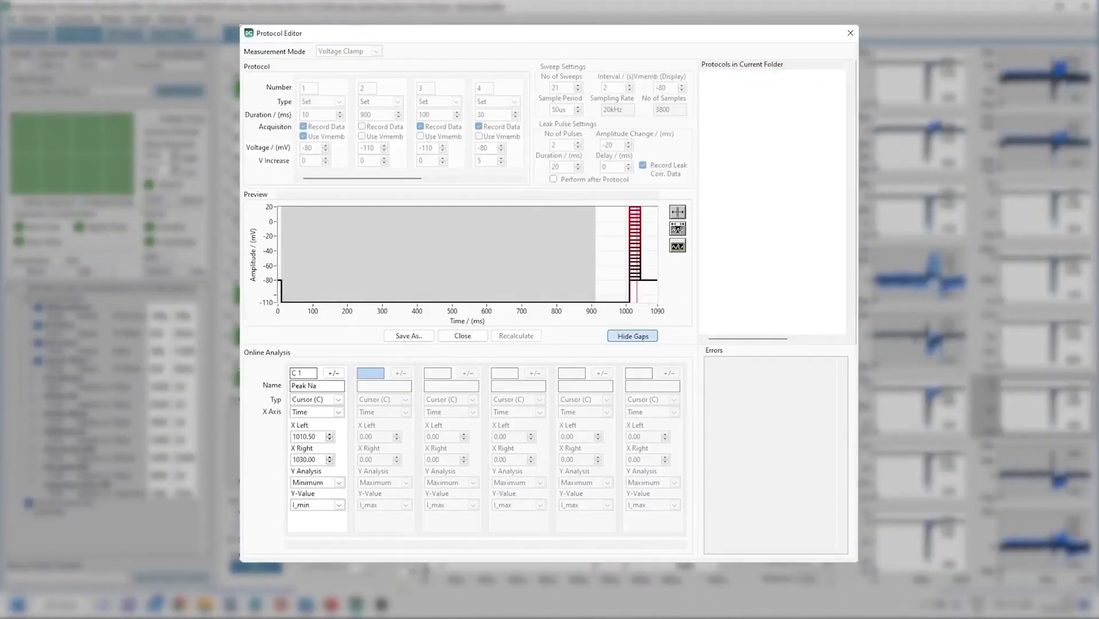
click(613, 338)
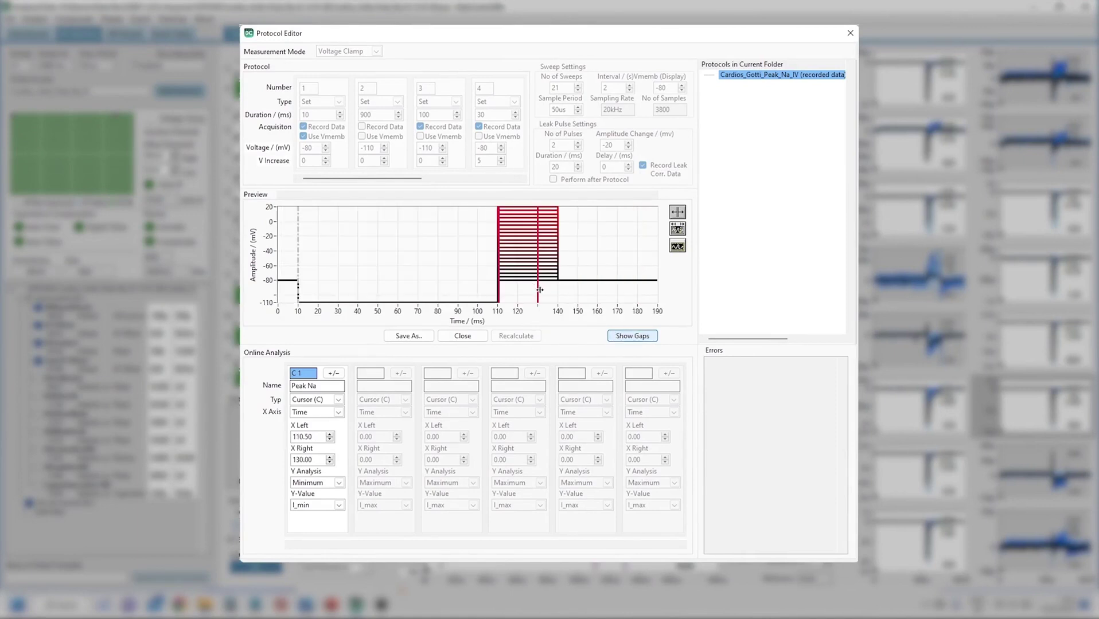
click(538, 292)
drag(538, 294, 544, 295)
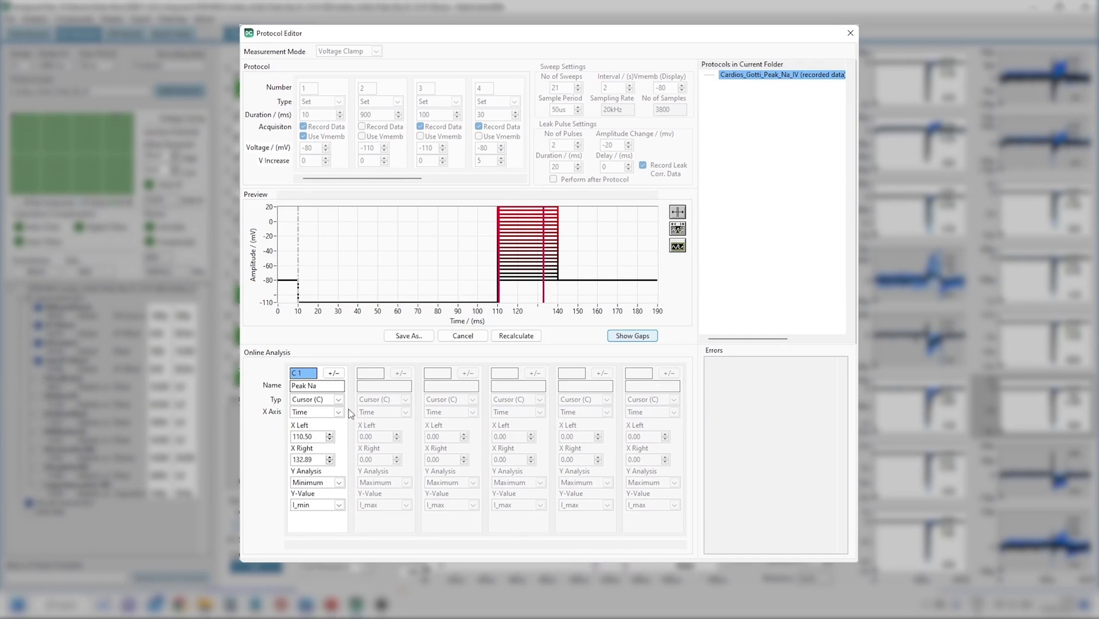
Add a second online analysis cursor pair and place it near the end of the voltage step, from about 134.61 to 137.76 ms
click(397, 374)
click(405, 379)
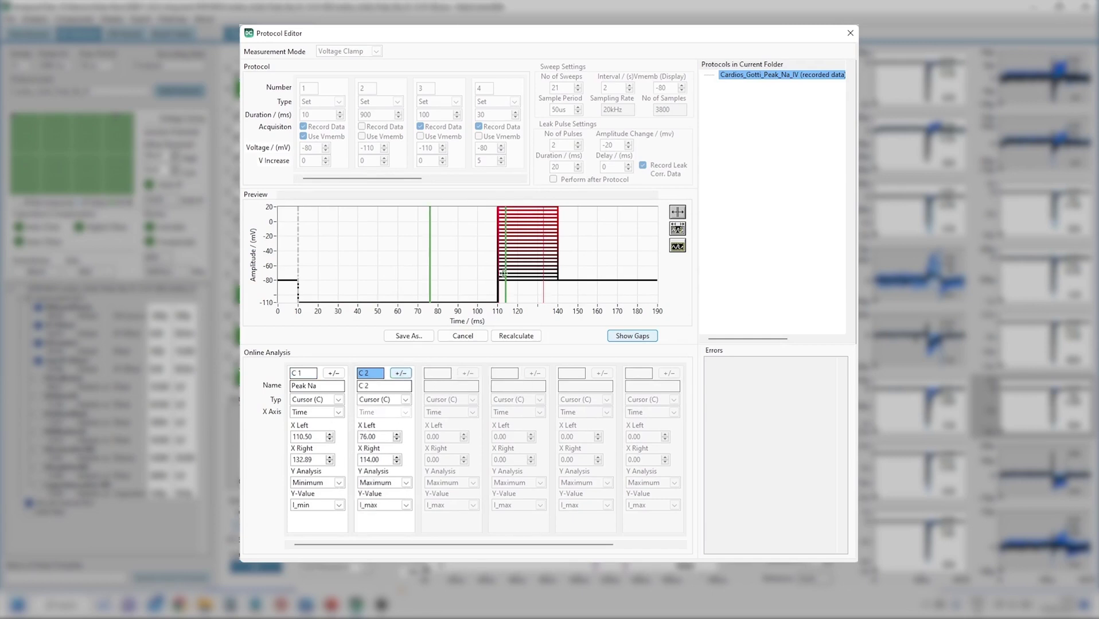
drag(511, 296, 553, 298)
drag(430, 291, 548, 295)
Name the second online analysis function "tail" and set its Y analysis to Mean
drag(378, 387, 362, 392)
text(tail)
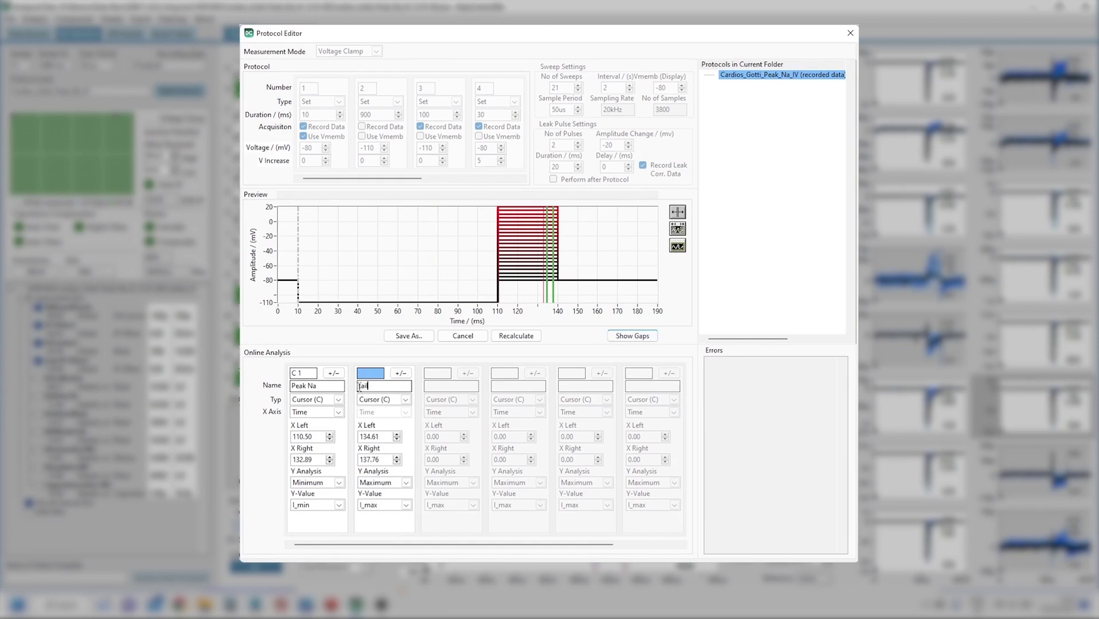
key(Return)
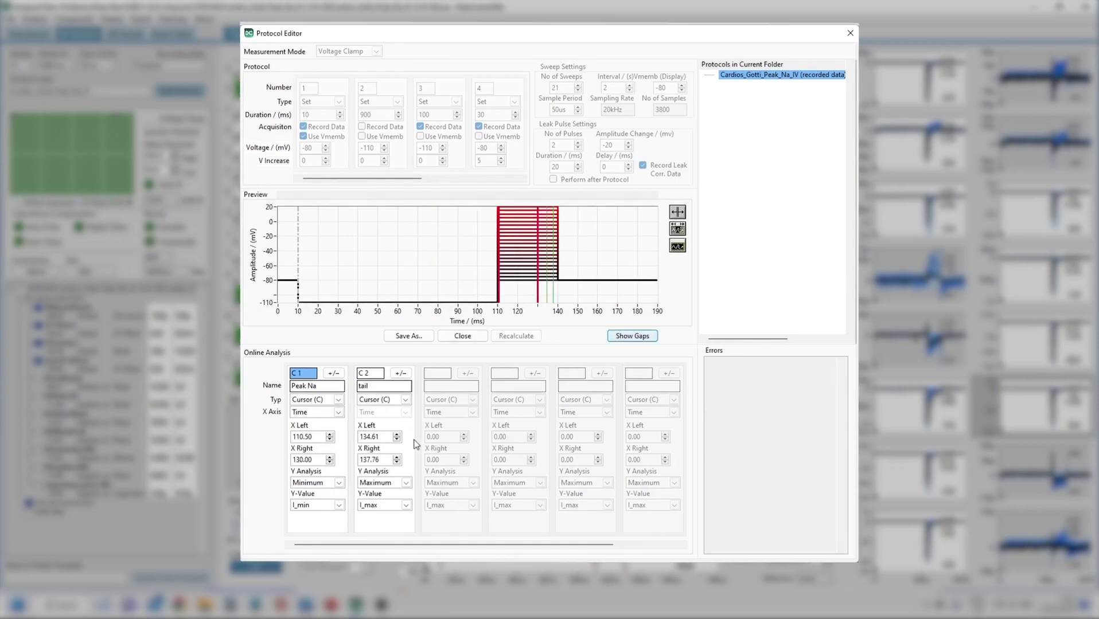
click(406, 483)
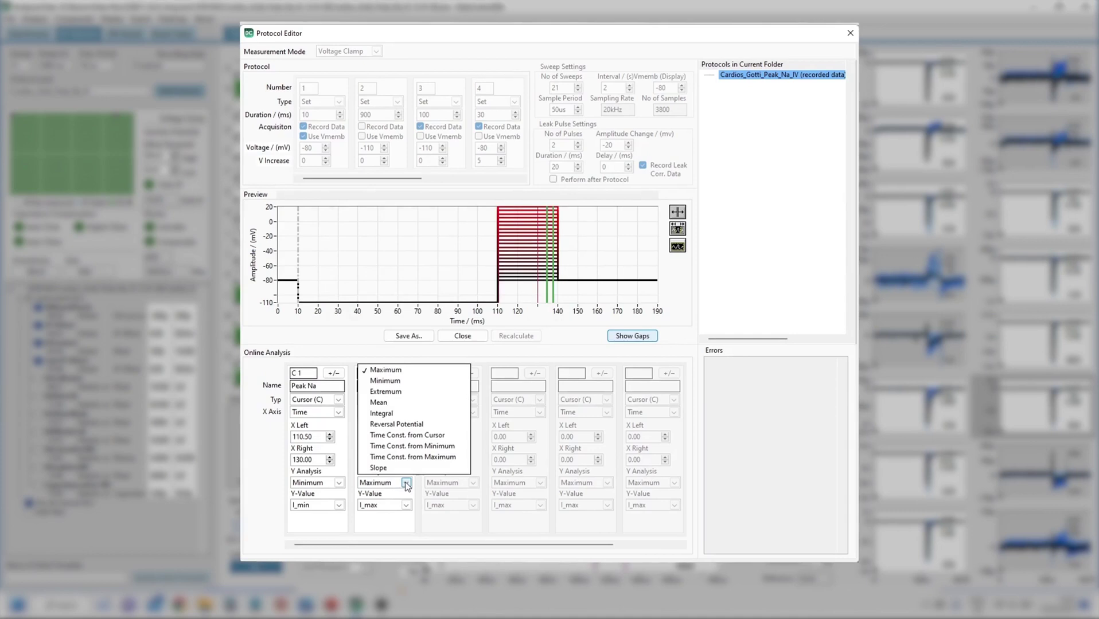
click(404, 403)
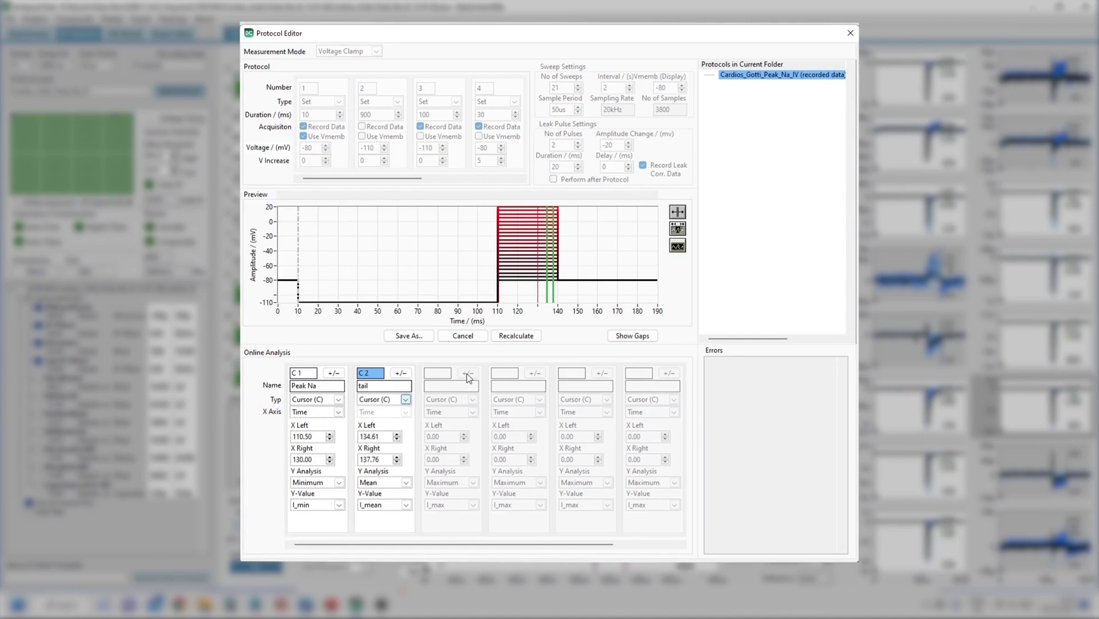
click(468, 377)
click(479, 380)
click(472, 400)
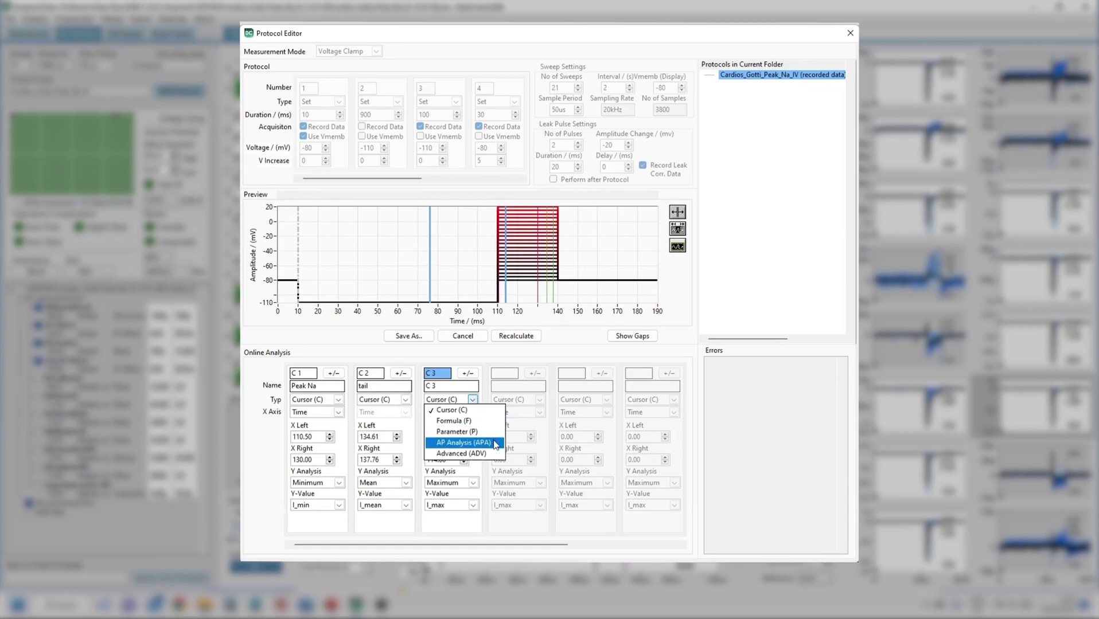
click(473, 409)
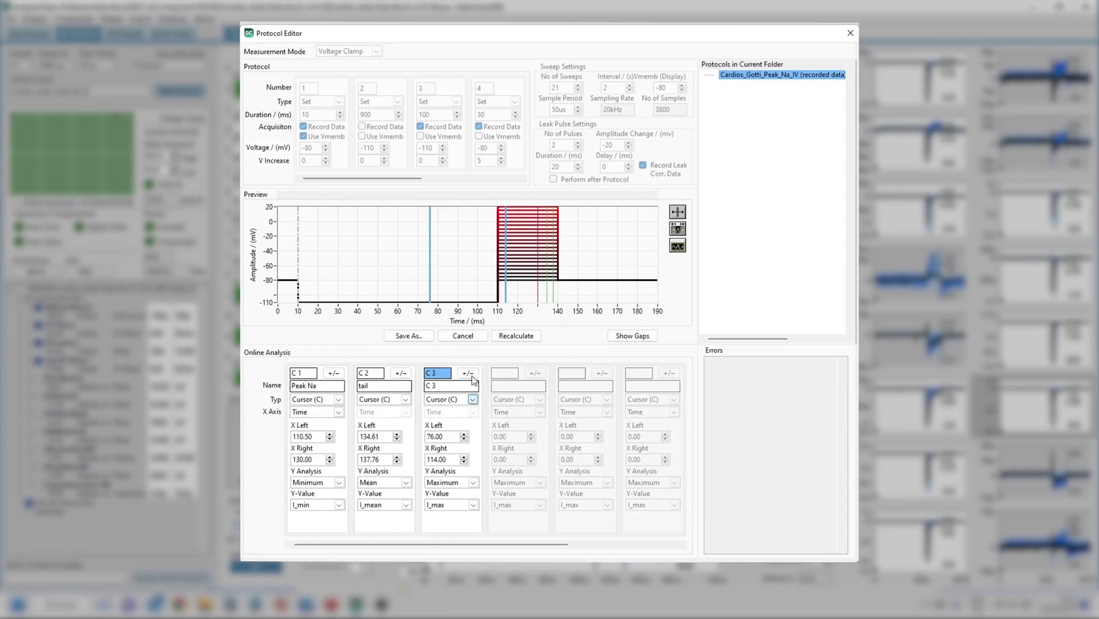
click(471, 374)
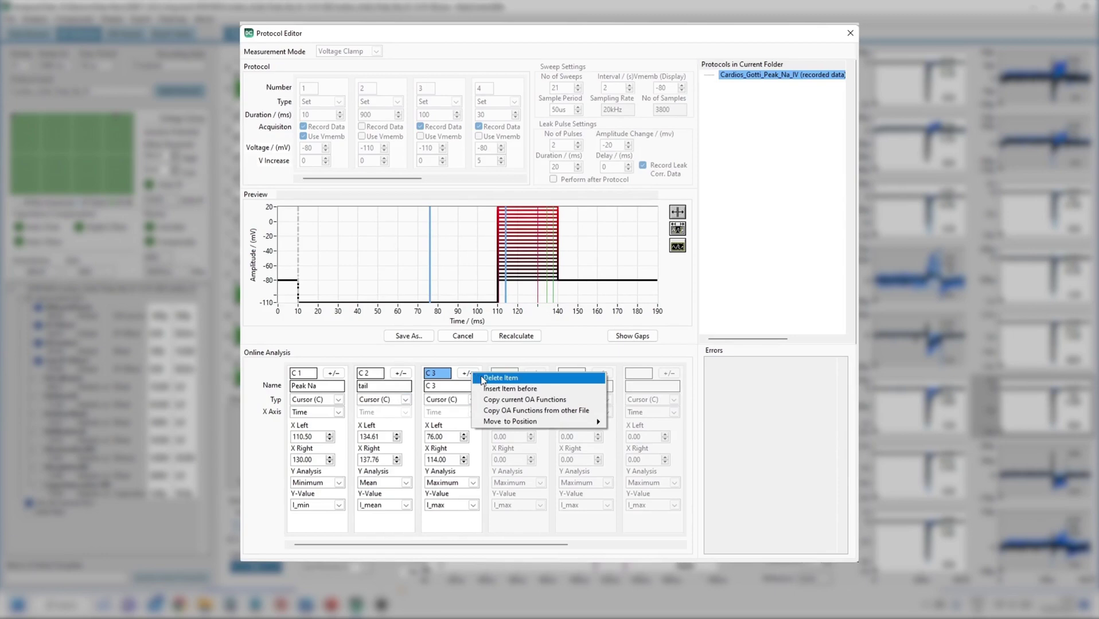
click(484, 378)
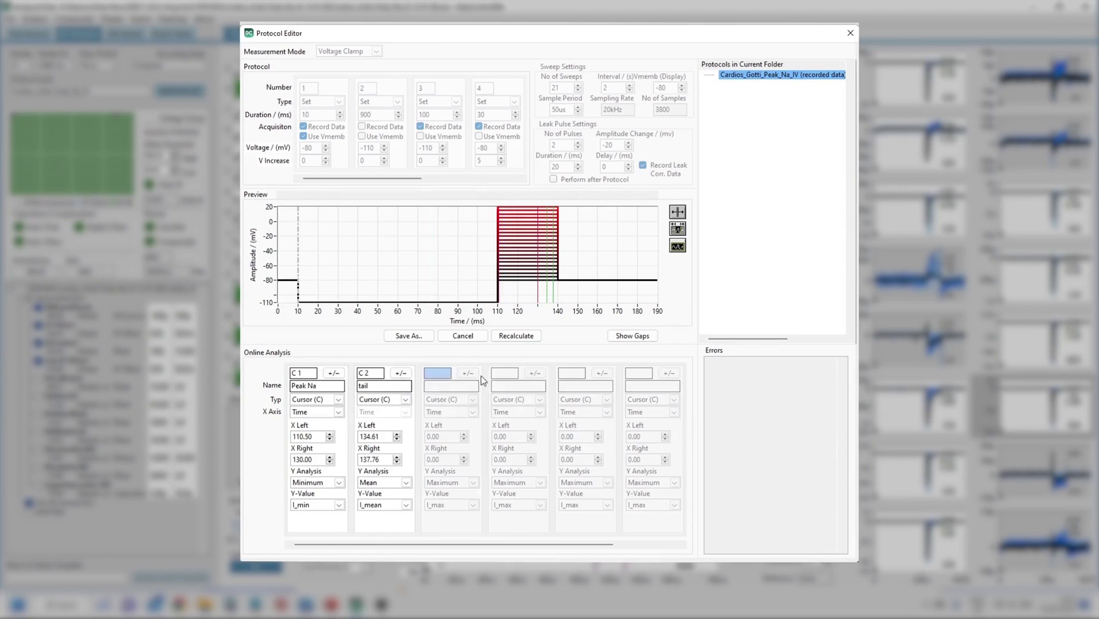
Recalculate the online analysis and review the plate's IV plots, switching the displayed function to Capacitance and back to Peak Na
click(524, 338)
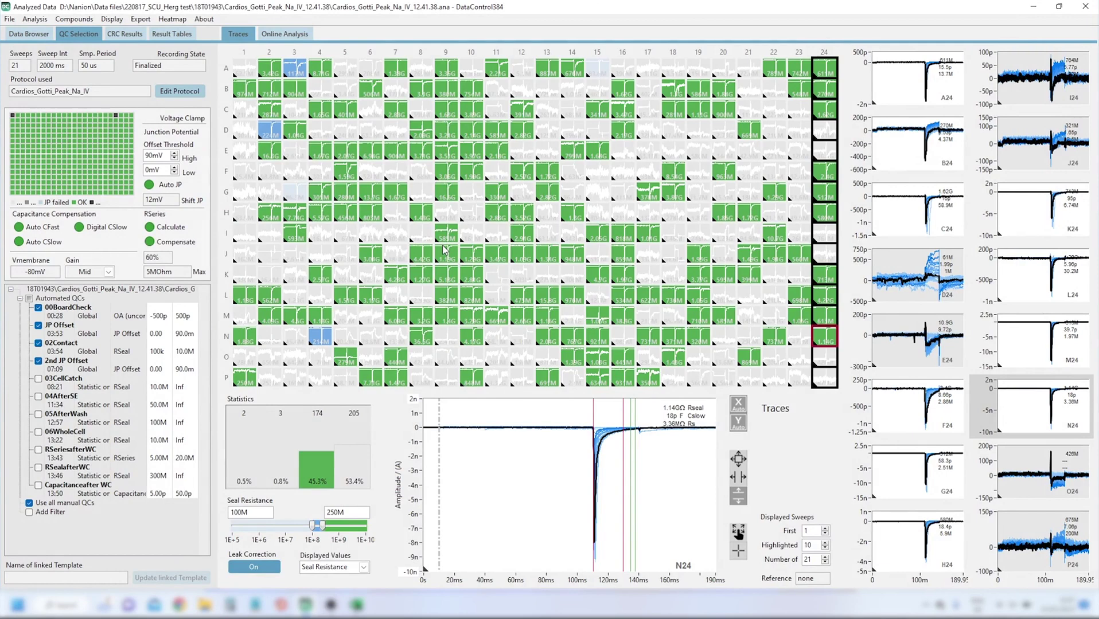
click(285, 35)
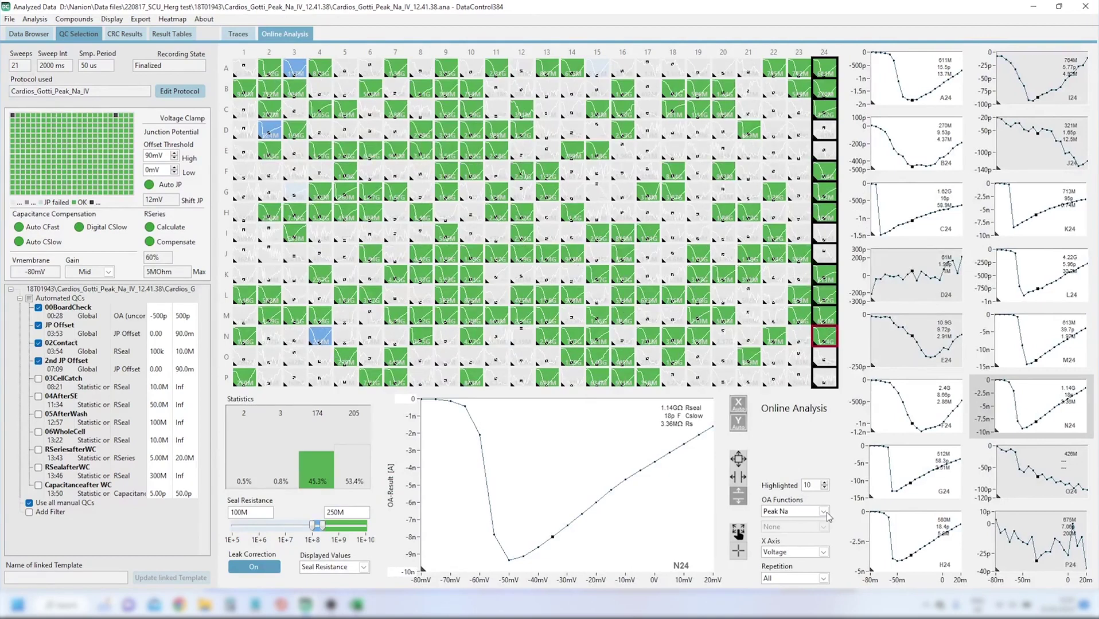
click(819, 511)
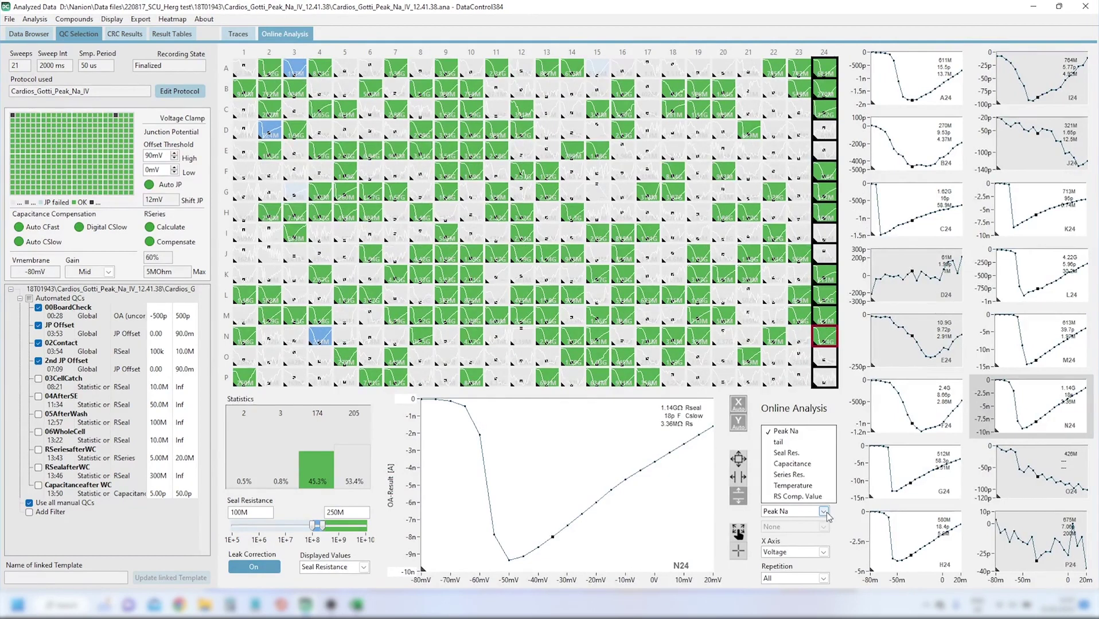
click(818, 464)
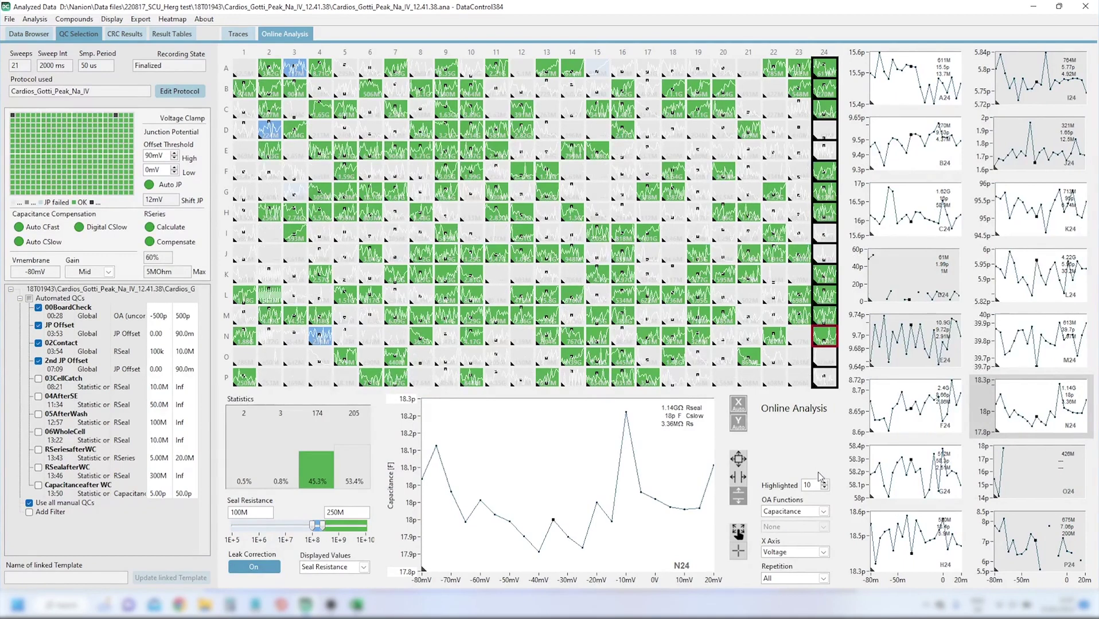
click(823, 511)
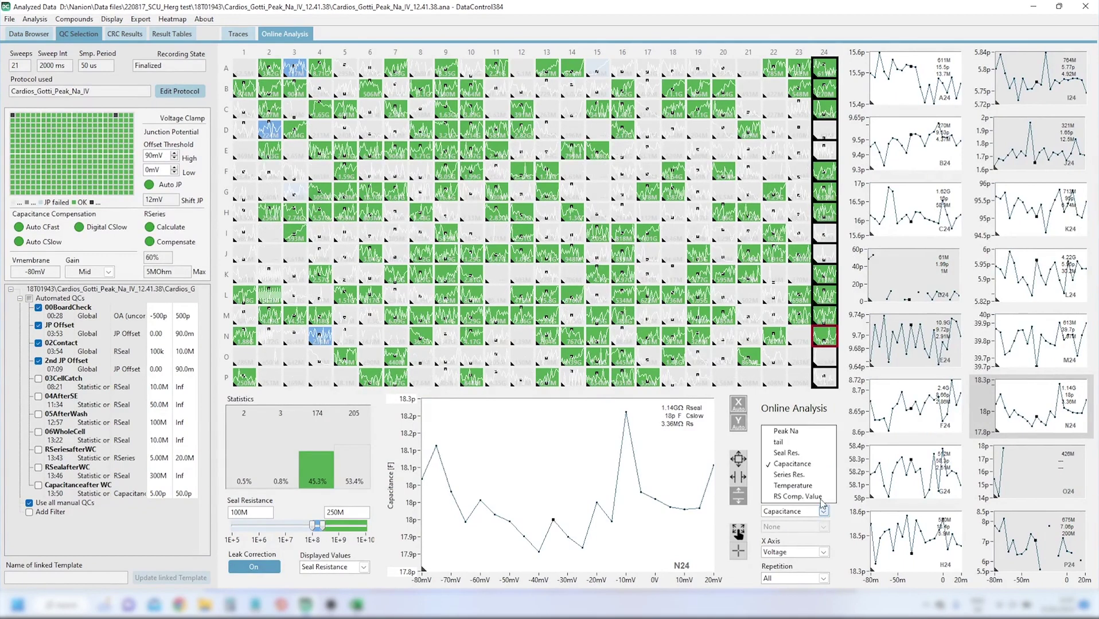
click(805, 434)
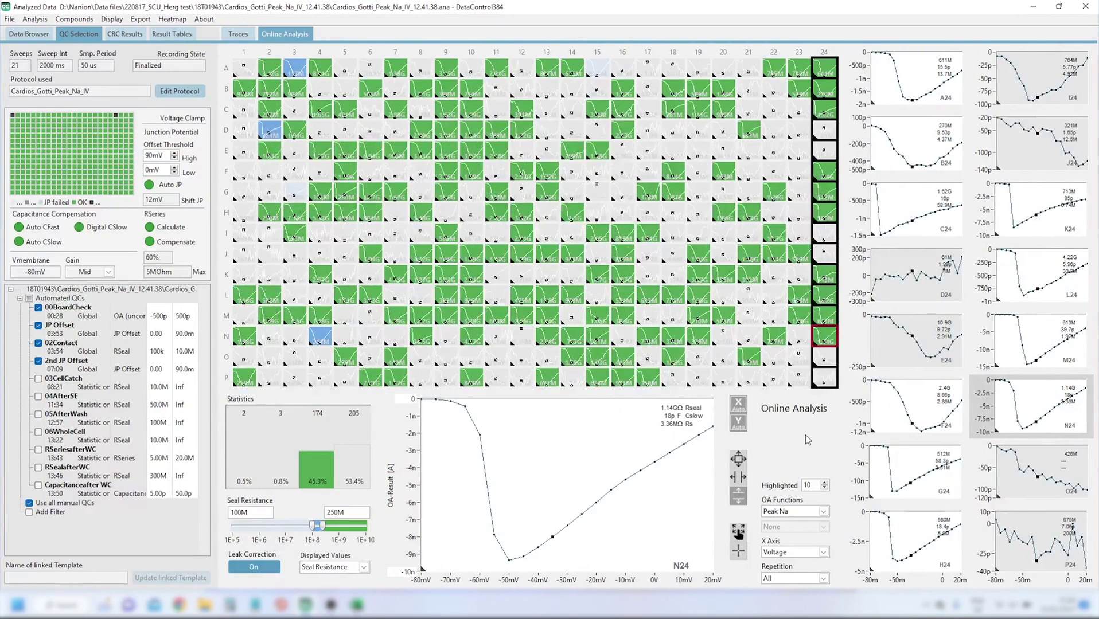
click(791, 408)
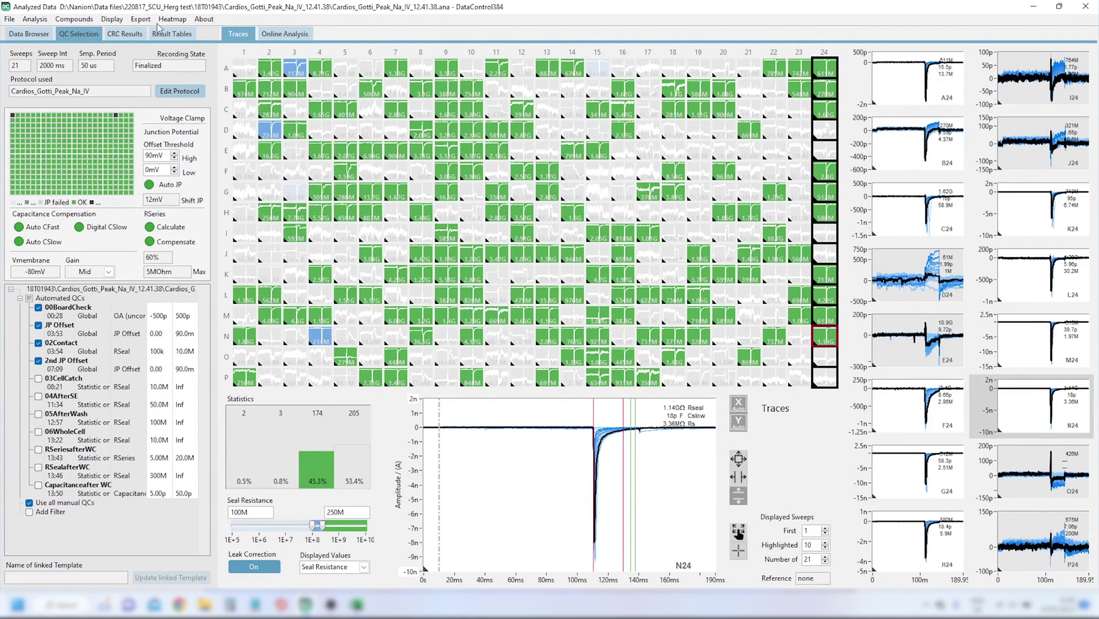
Look over the concentration response results, and show the OA Export result table with valid wells only
click(131, 38)
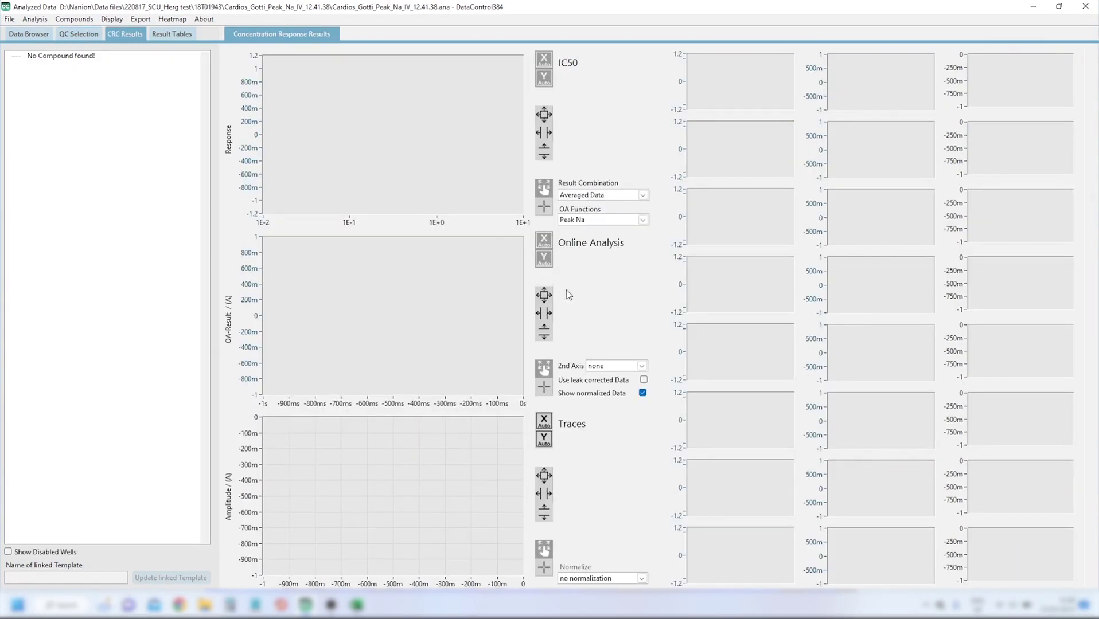
click(642, 380)
click(187, 35)
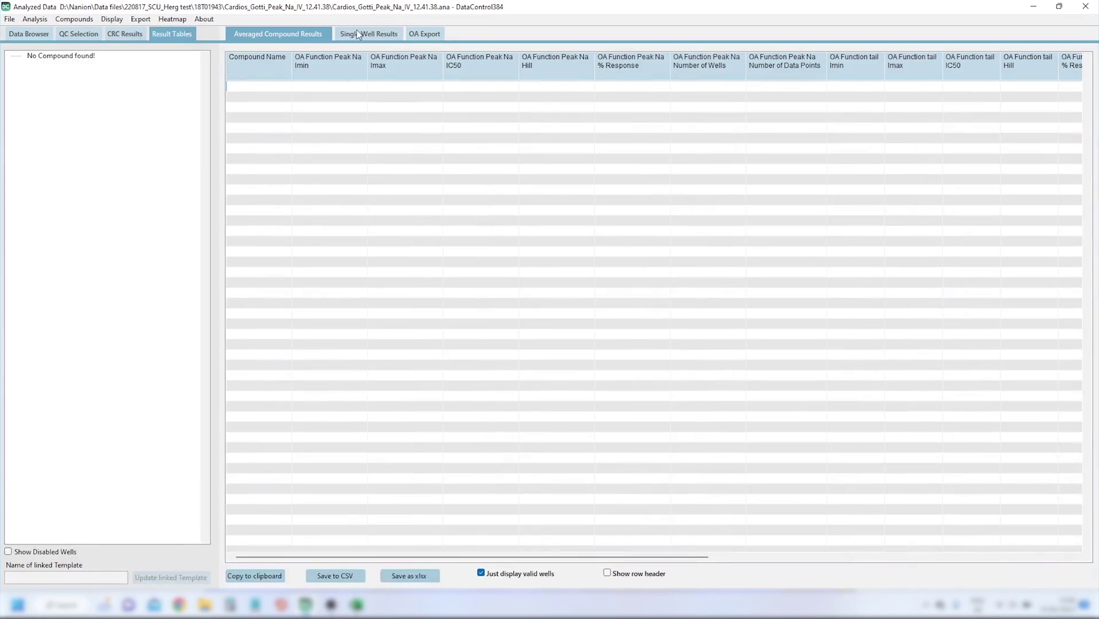
click(424, 37)
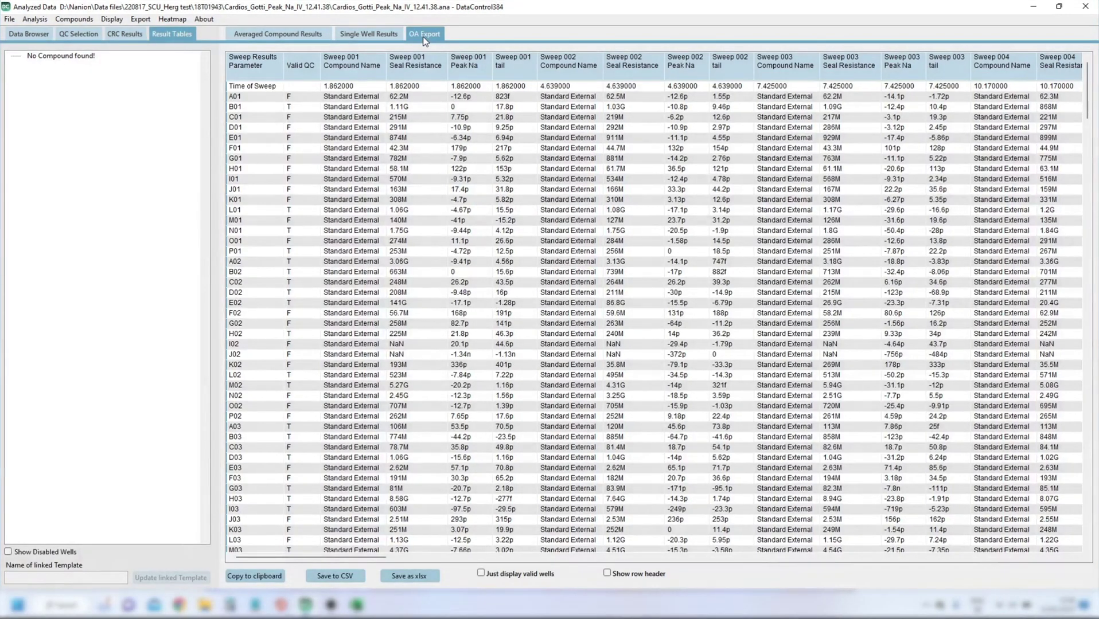
click(481, 573)
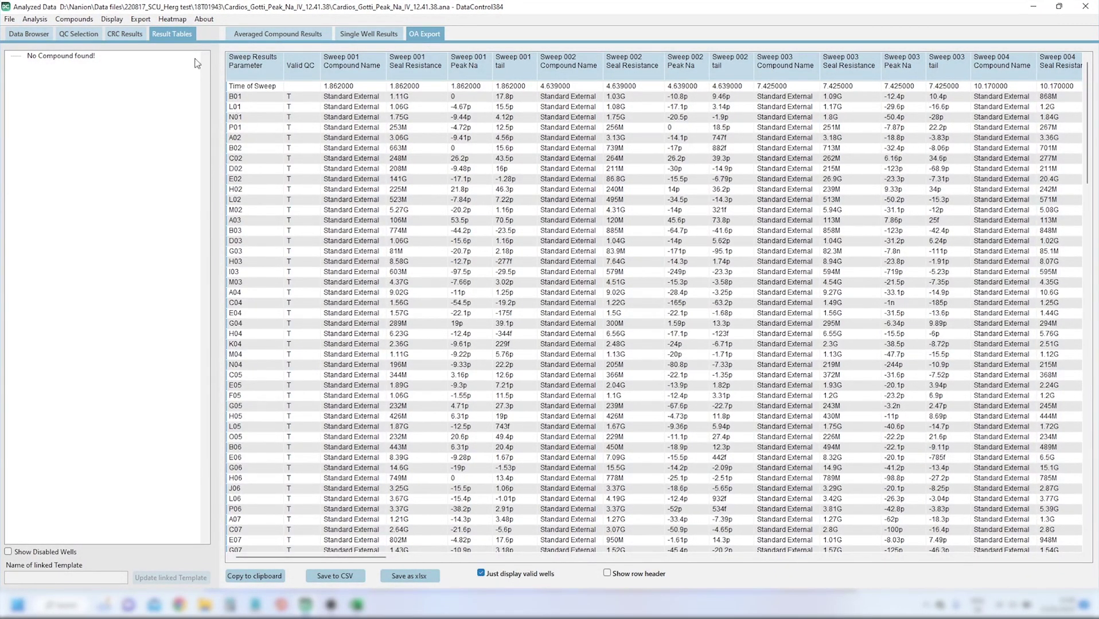
Customize the OA Export table by removing Valid QC from its well information columns
click(143, 20)
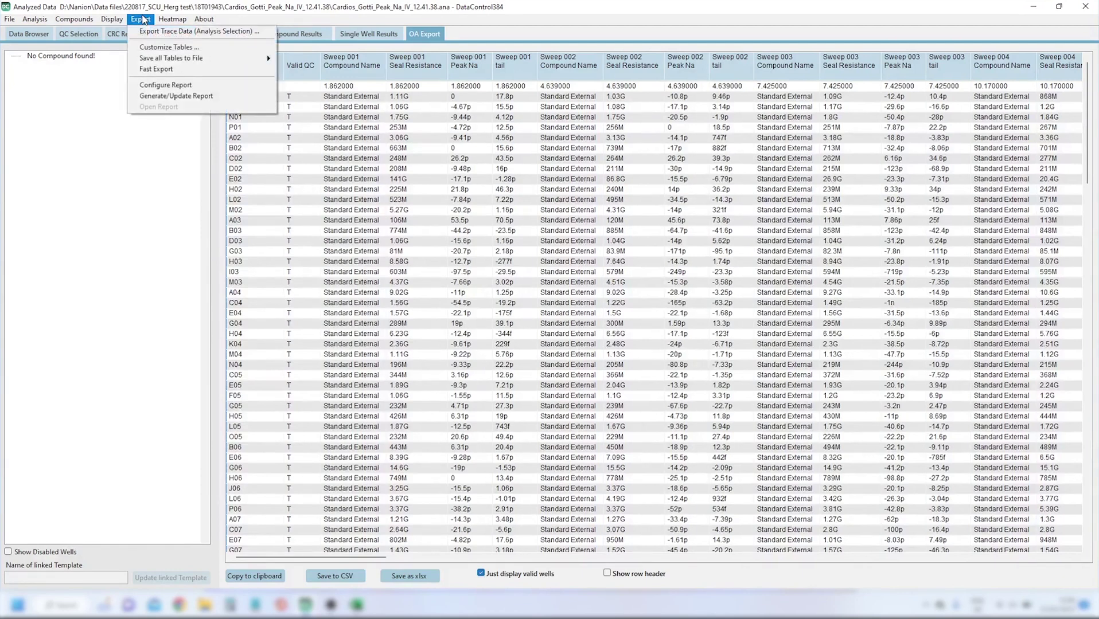
click(168, 47)
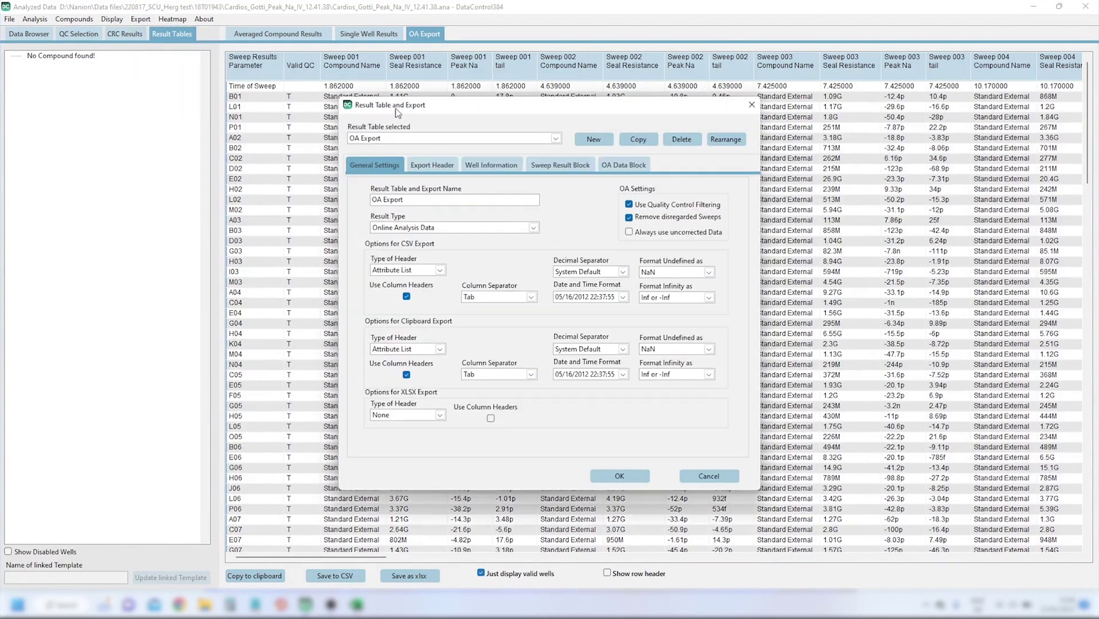
click(509, 165)
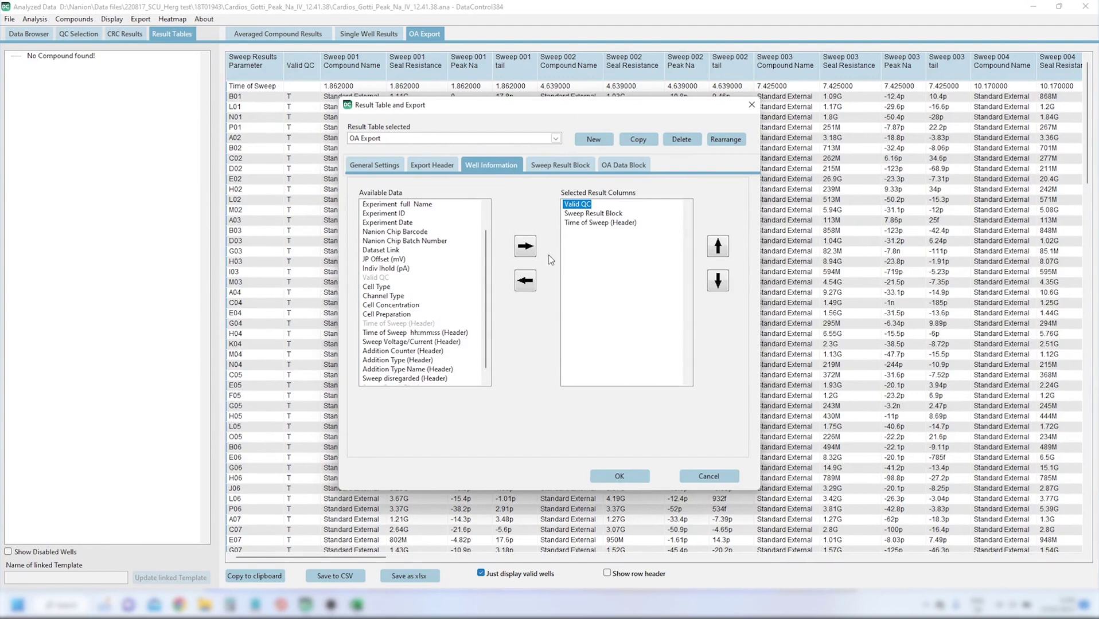
click(531, 285)
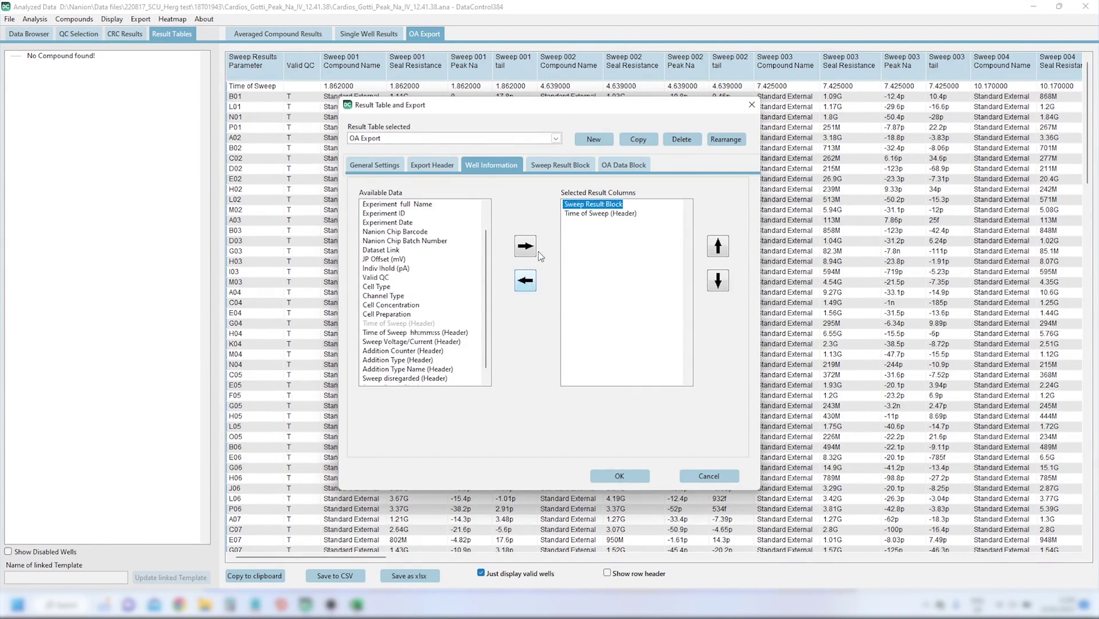
Remove Compound Name and Seal Resistance from the sweep result block, keep OA Value in the data block, and apply the table settings
click(555, 166)
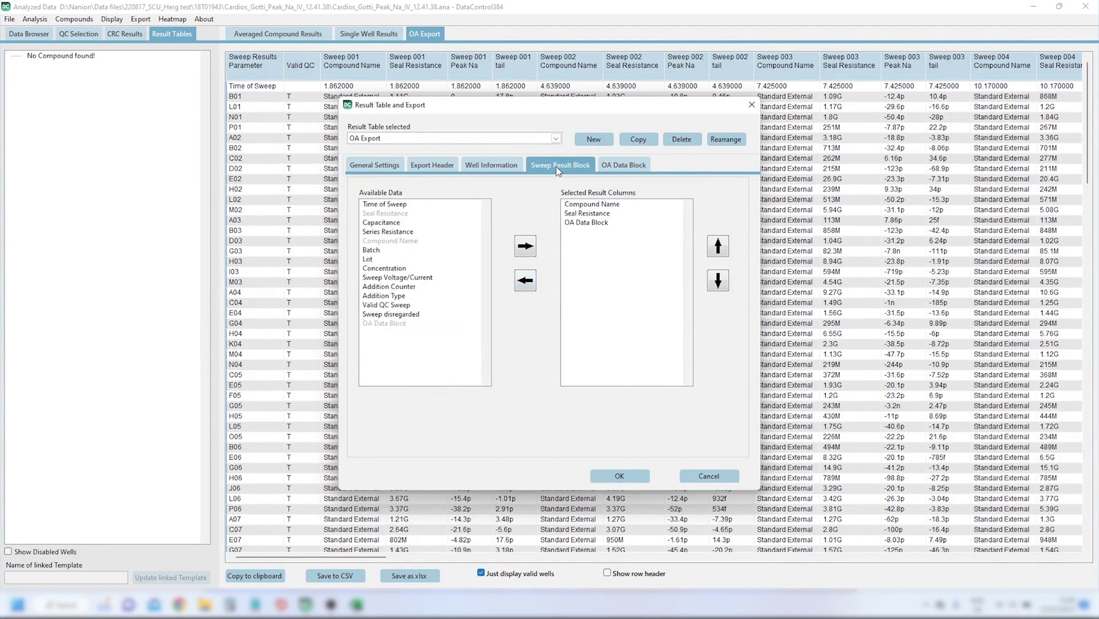
click(575, 205)
click(527, 284)
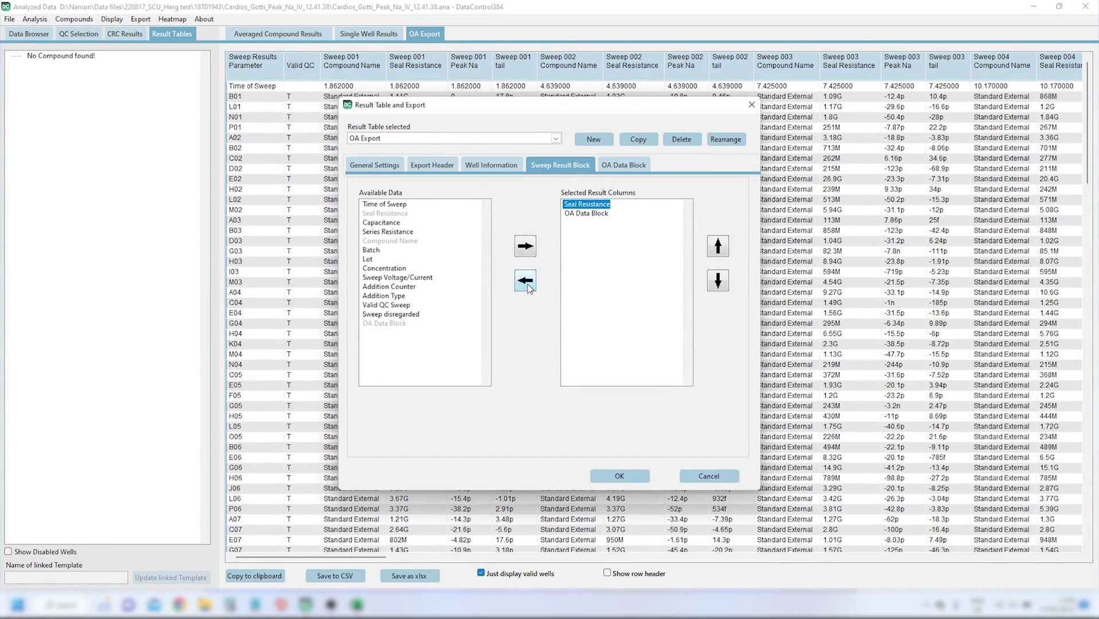
click(528, 286)
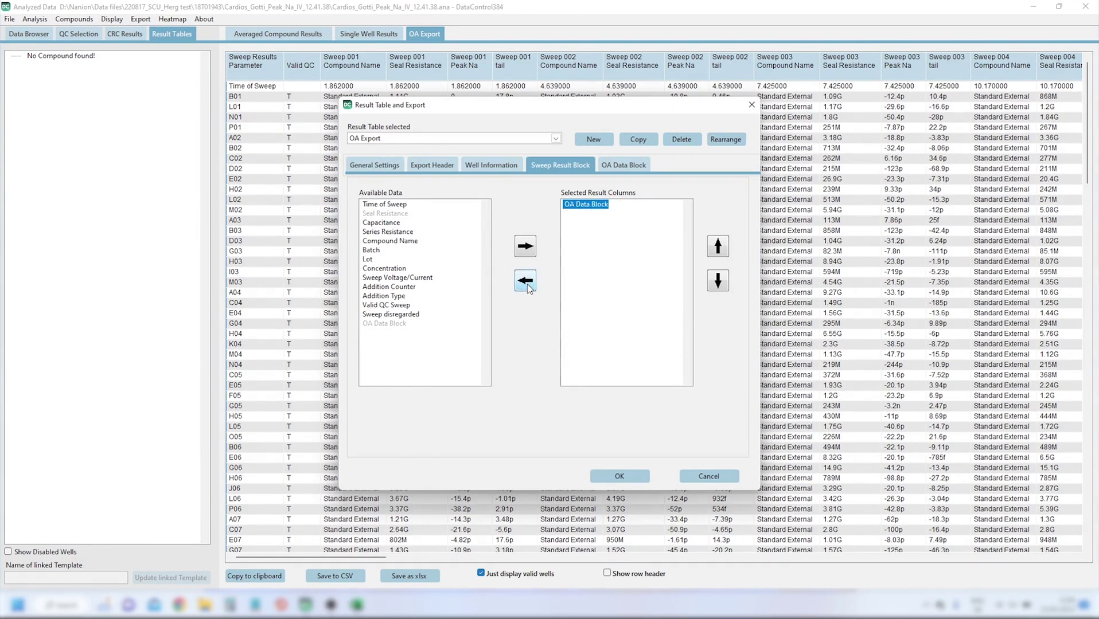
click(625, 166)
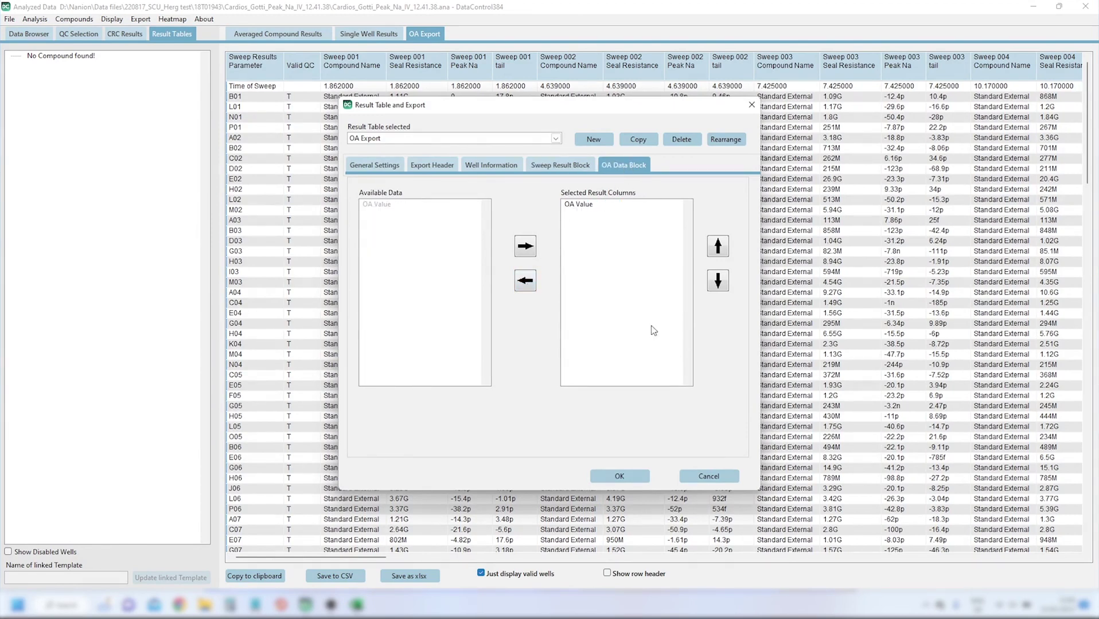
click(624, 476)
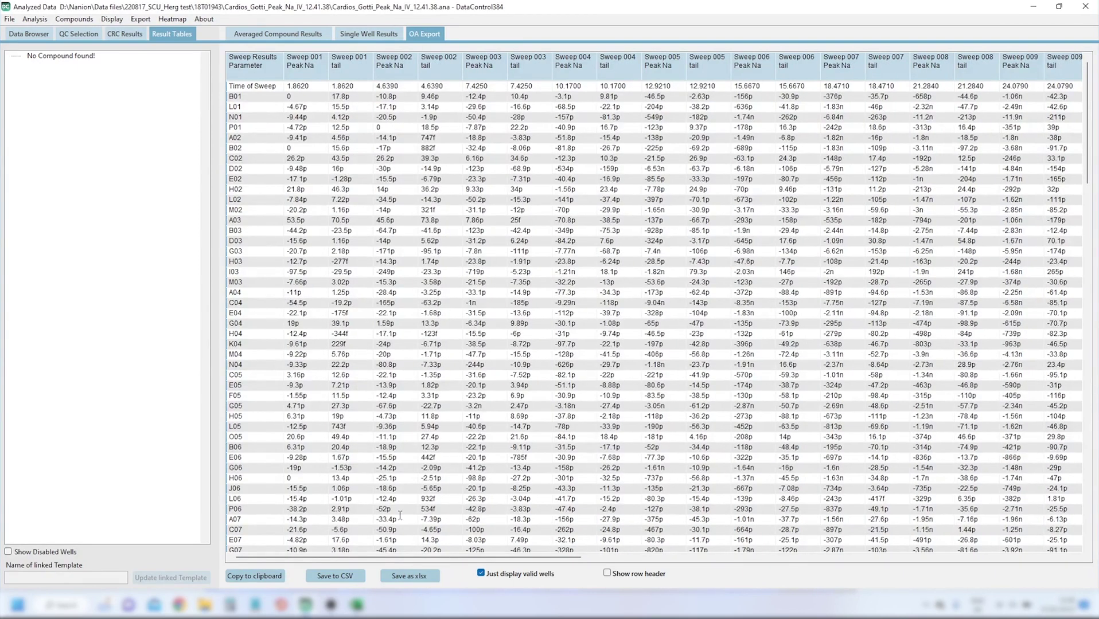
Copy the OA Export table to the clipboard, switch to the empty Excel workbook Book1, and paste it at cell A1
click(274, 576)
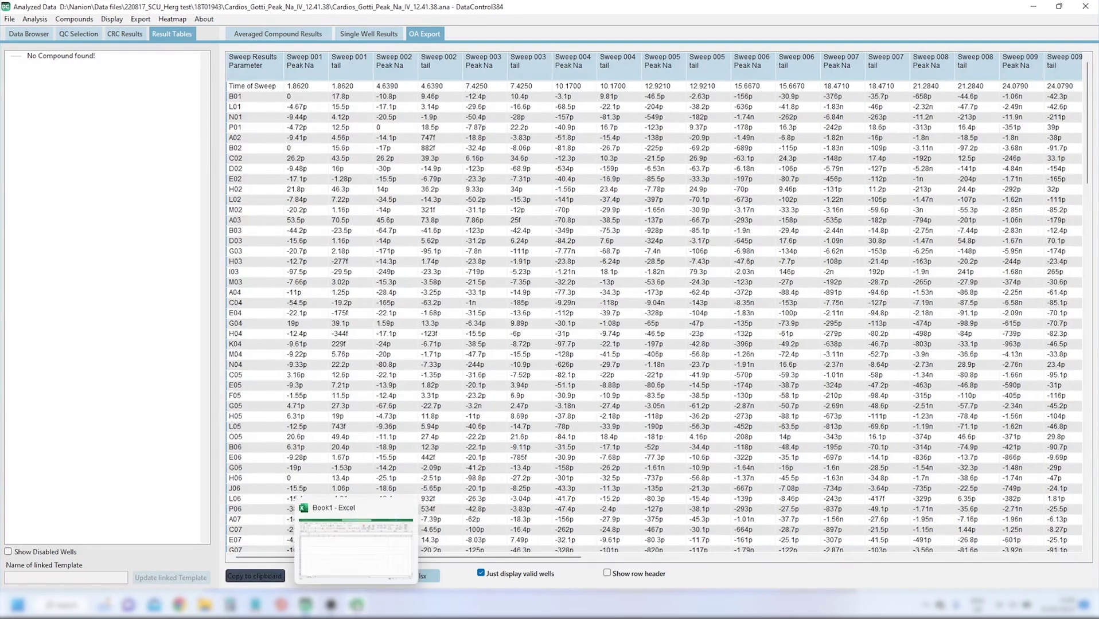
click(356, 605)
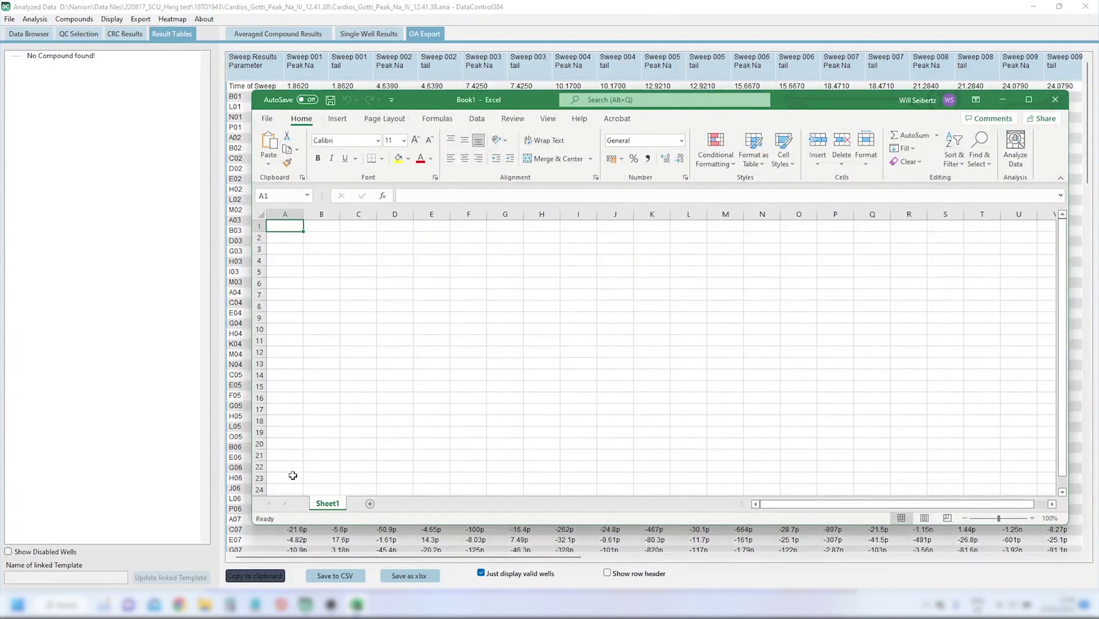
key(ctrl+v)
Rename the worksheet holding the pasted results as Summary
right_click(324, 512)
click(352, 388)
text(Summary)
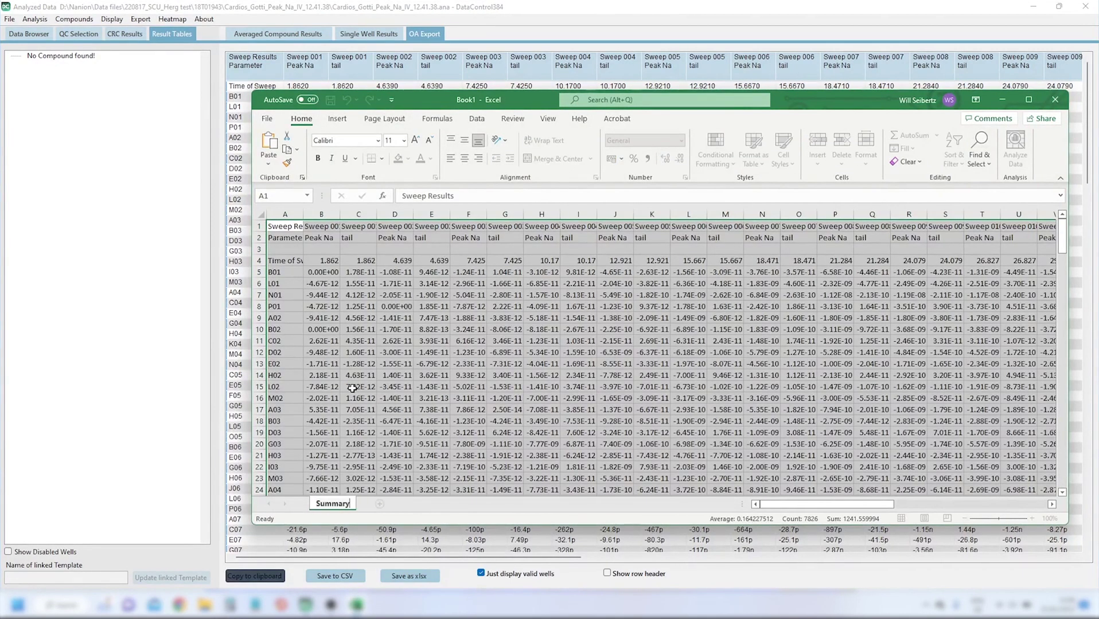
Confirm the Summary sheet name and add a second worksheet named Capacitance to the workbook
key(Return)
click(379, 505)
right_click(379, 508)
click(415, 375)
text(Capacitance)
key(Return)
Switch back to DataControl384, replace OA Data Block with Capacitance in the OA Export sweep result block, and apply despite missing blocks
click(221, 146)
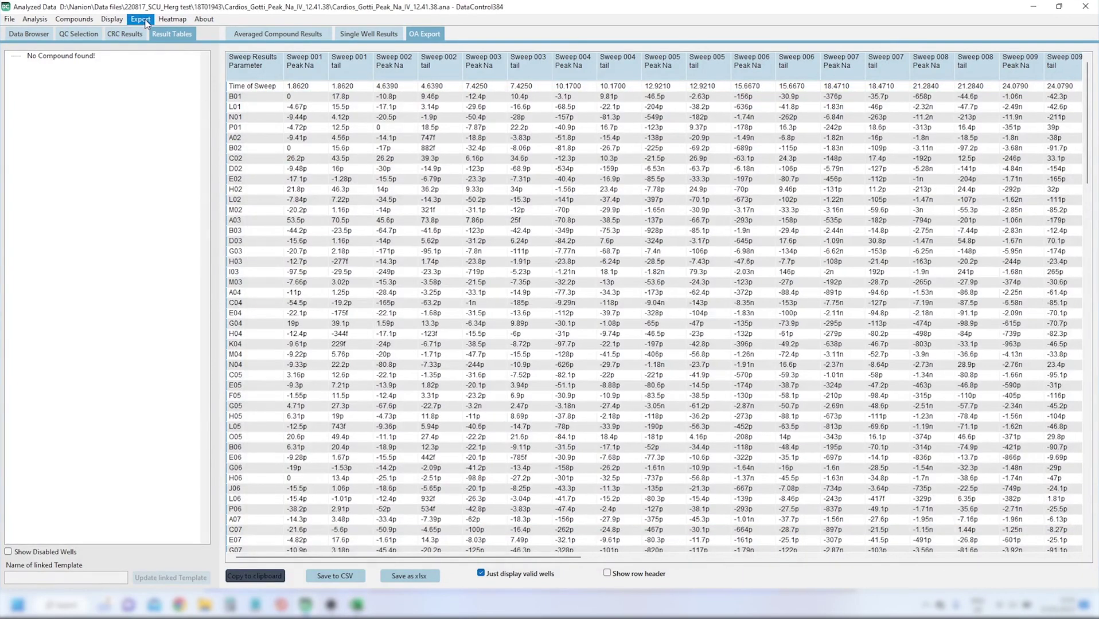
click(140, 19)
click(168, 48)
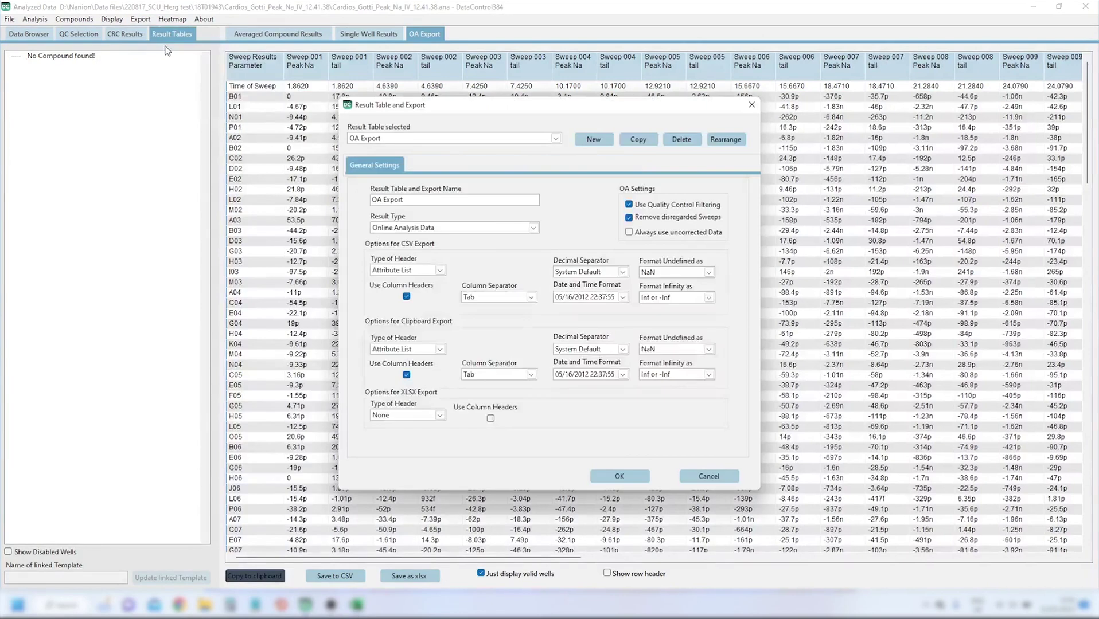
click(547, 164)
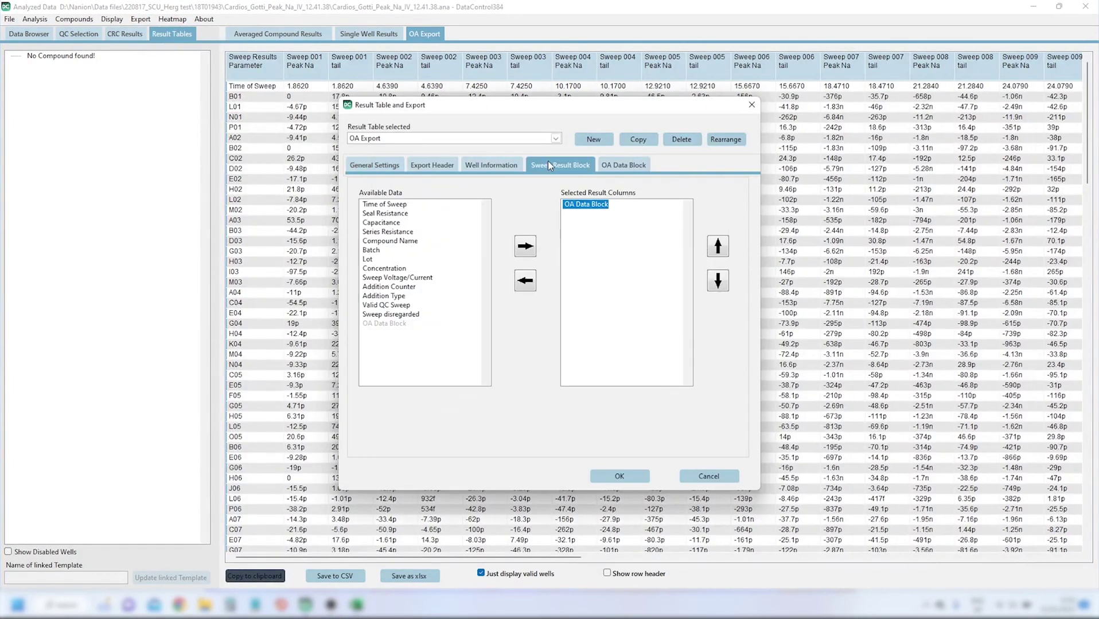
click(579, 203)
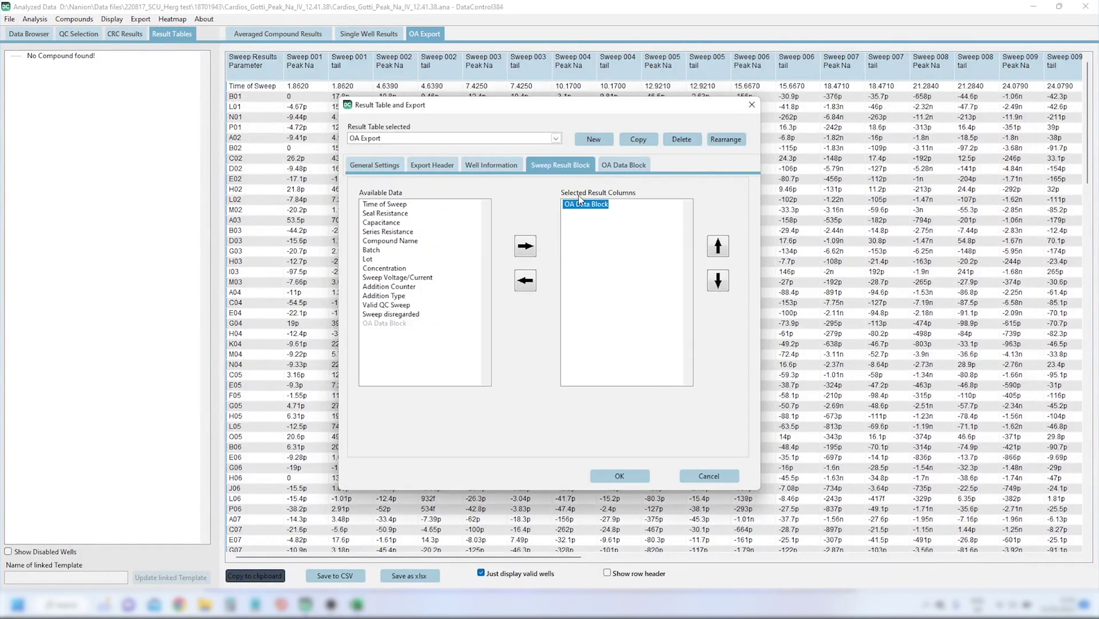
click(526, 280)
click(400, 225)
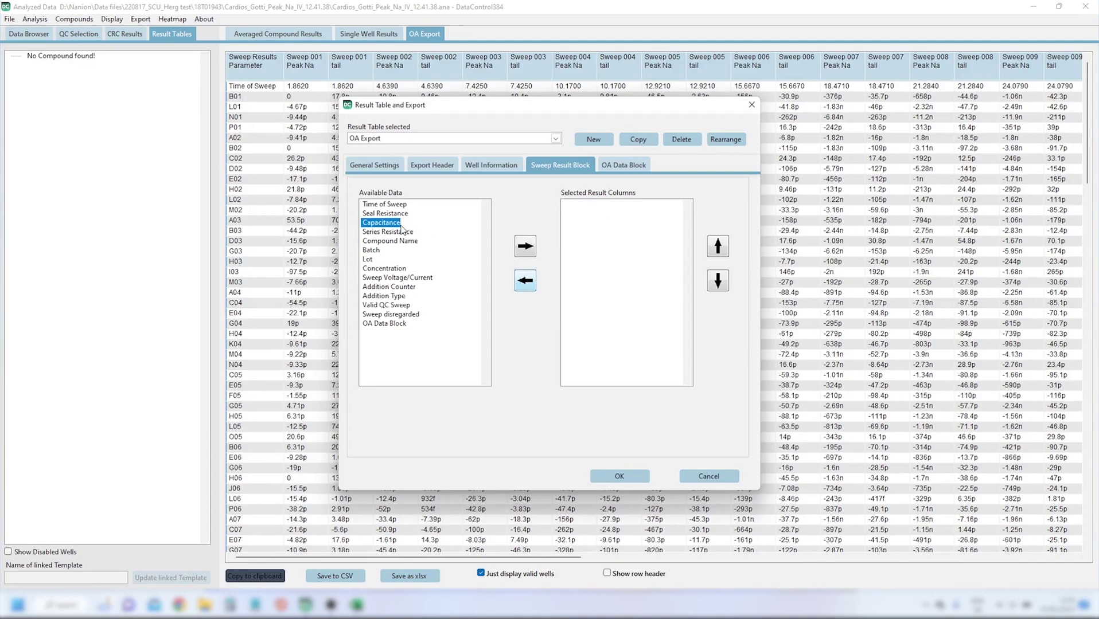
click(525, 246)
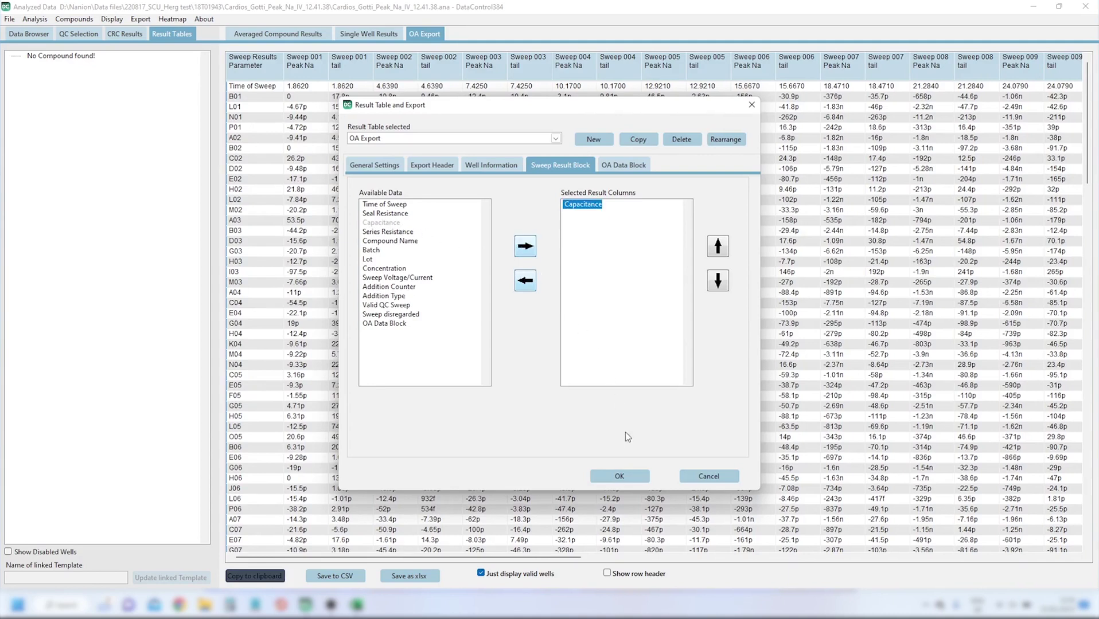
click(628, 479)
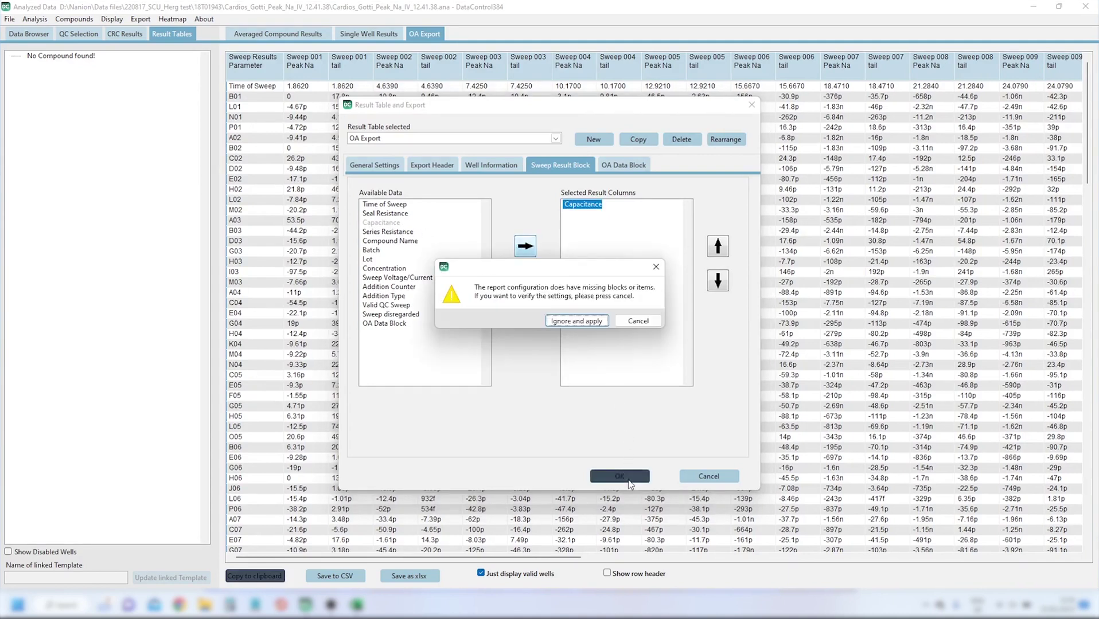
click(576, 322)
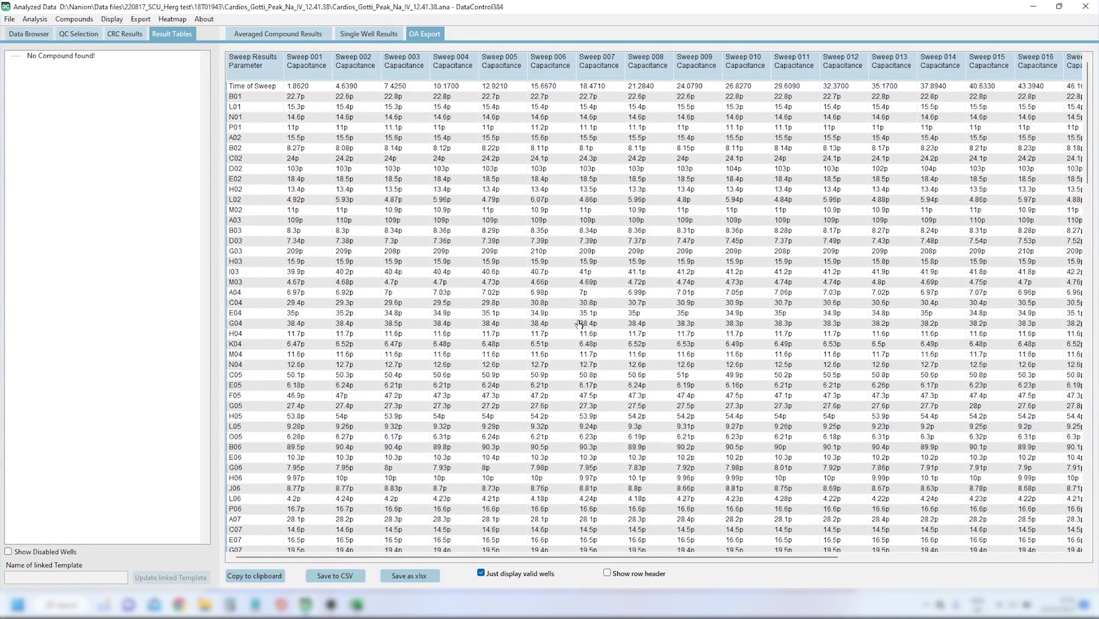
Copy the capacitance table to the clipboard and paste it at cell A1 of the Capacitance worksheet in Excel
click(275, 576)
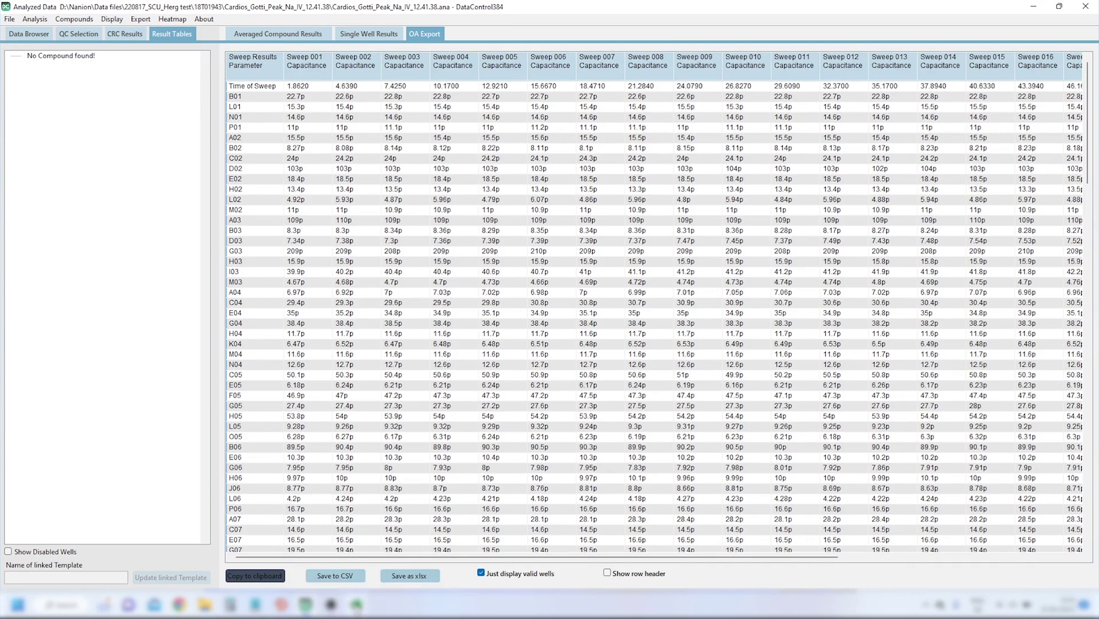
click(356, 606)
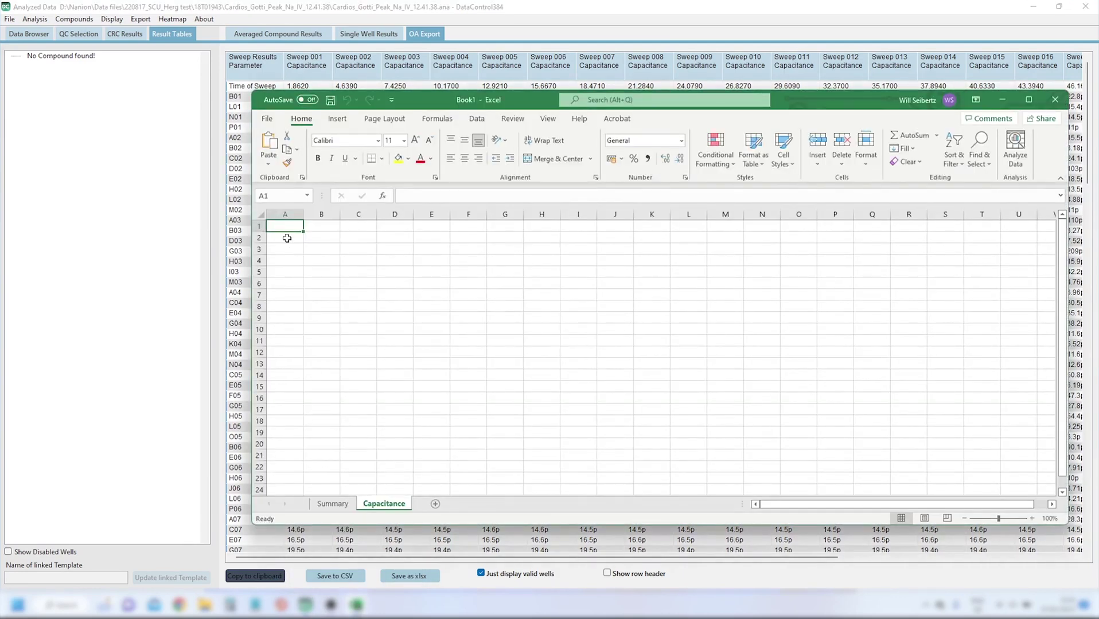
key(ctrl+v)
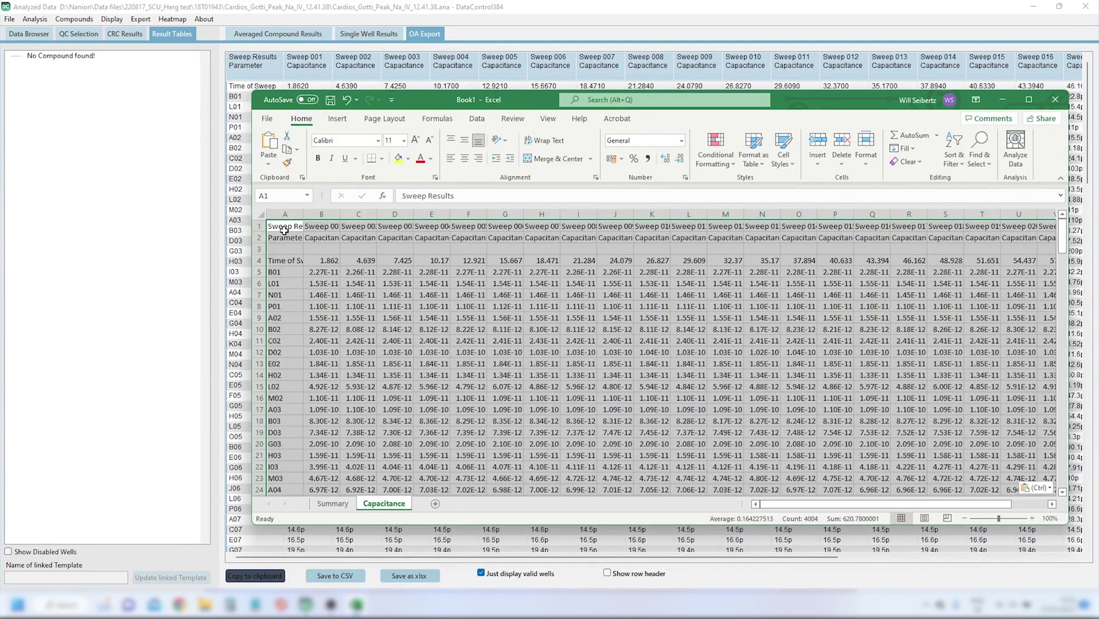
Return to the QC selection in DataControl384, delete the tail cursor from the protocol's online analysis, and recalculate
click(212, 254)
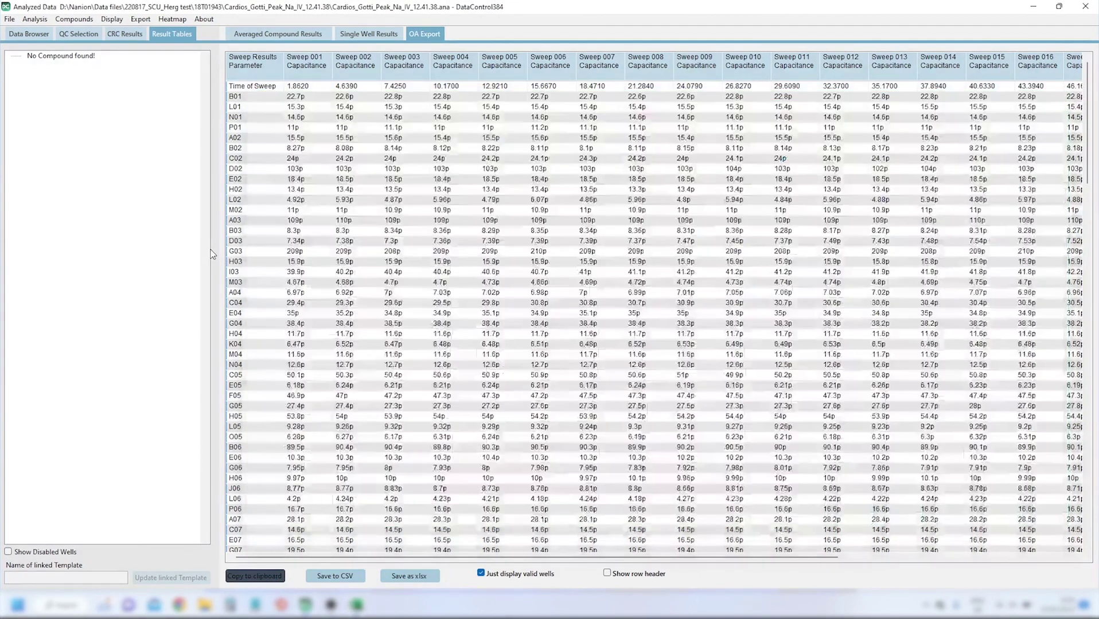
click(78, 34)
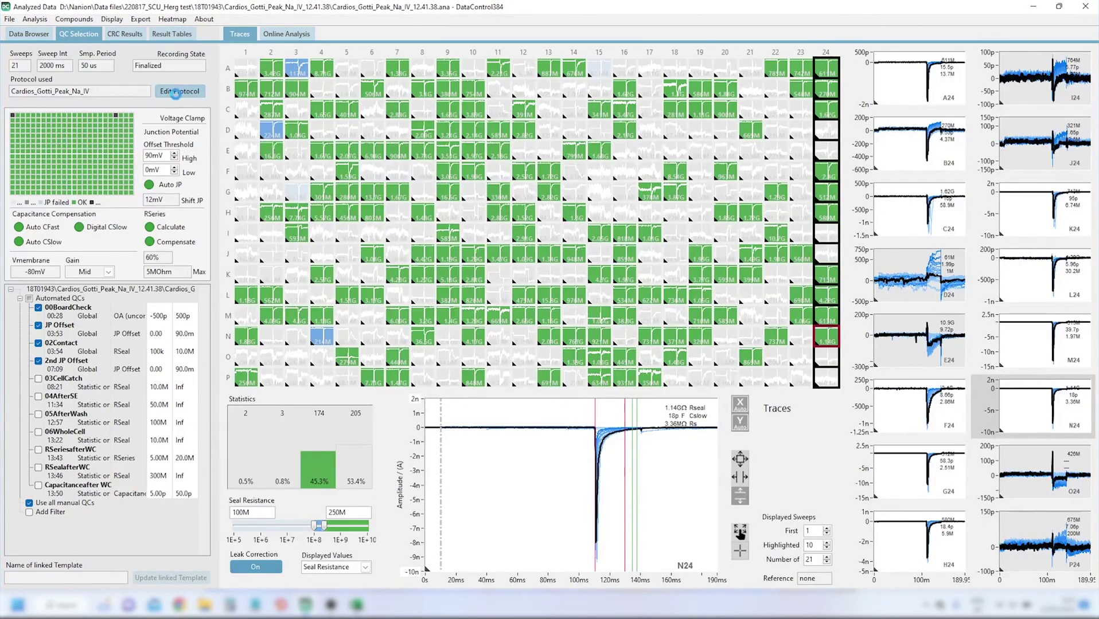
click(176, 93)
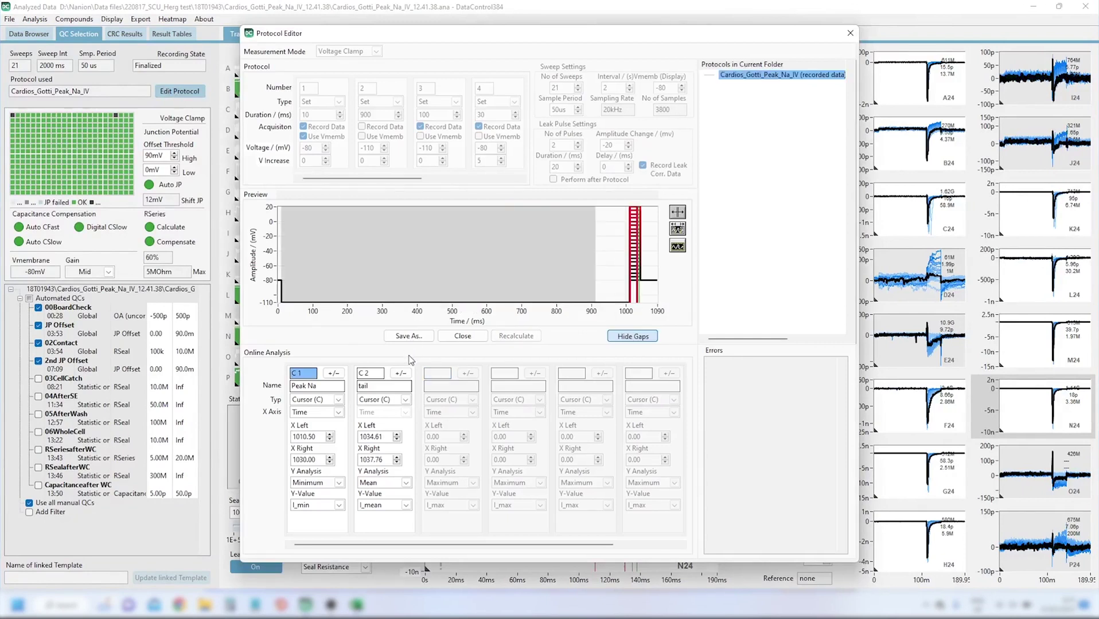
click(408, 373)
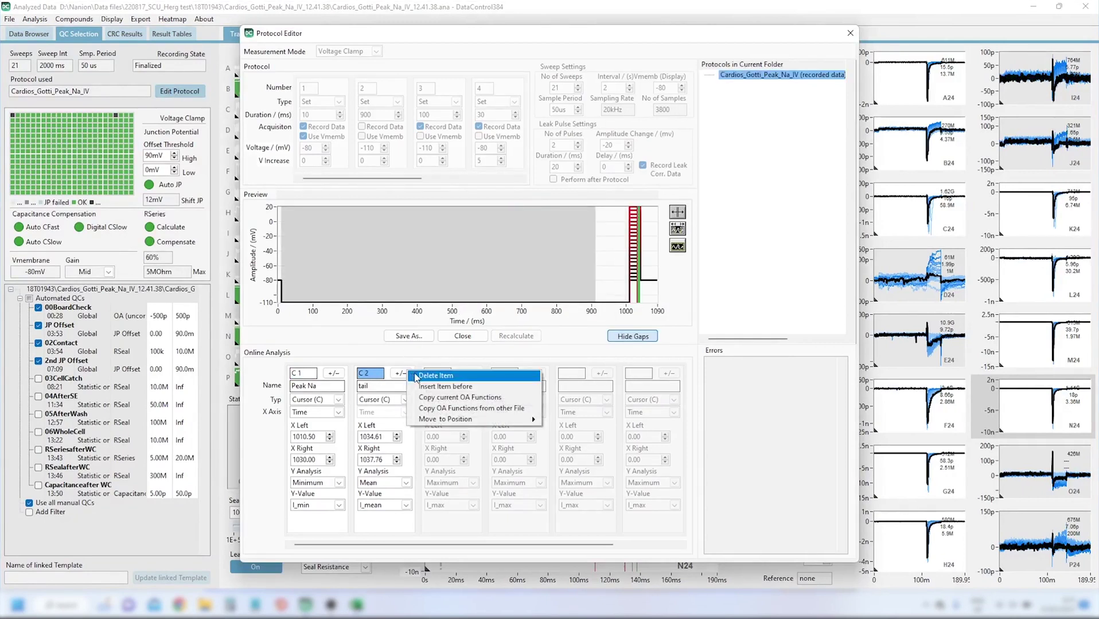
click(418, 376)
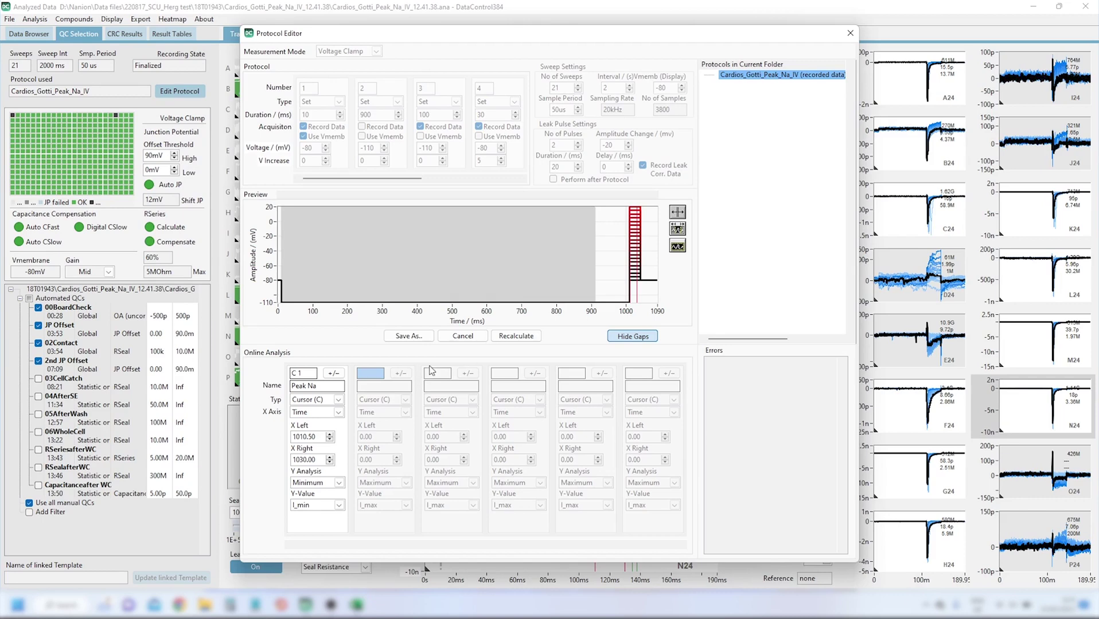
click(503, 339)
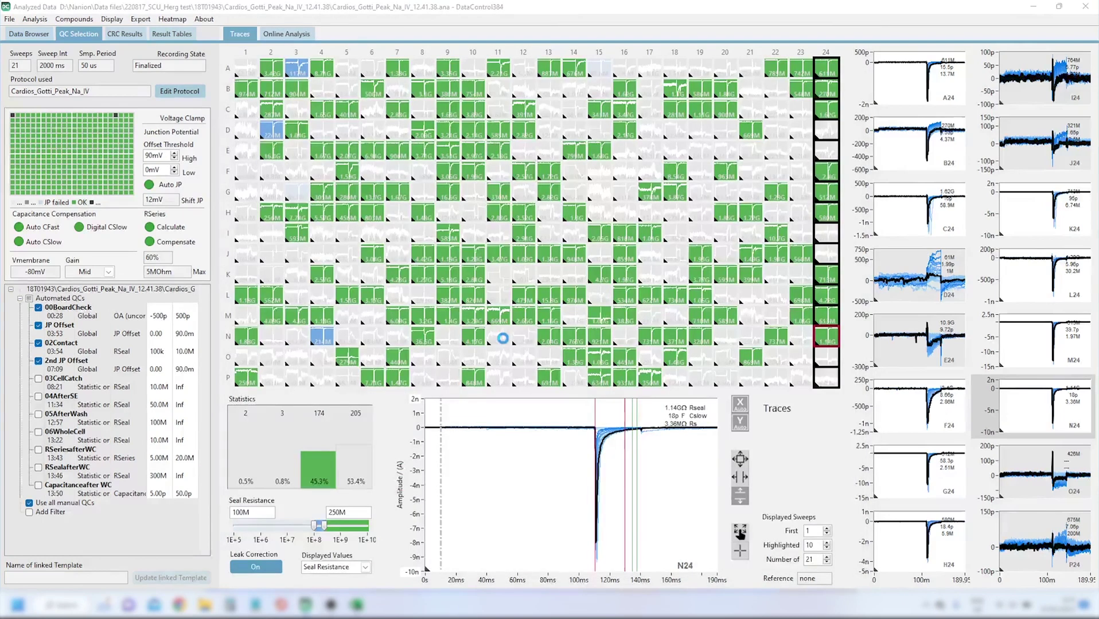
Replace Capacitance with OA Data Block in the sweep result block of the OA Export table and apply the settings
click(171, 34)
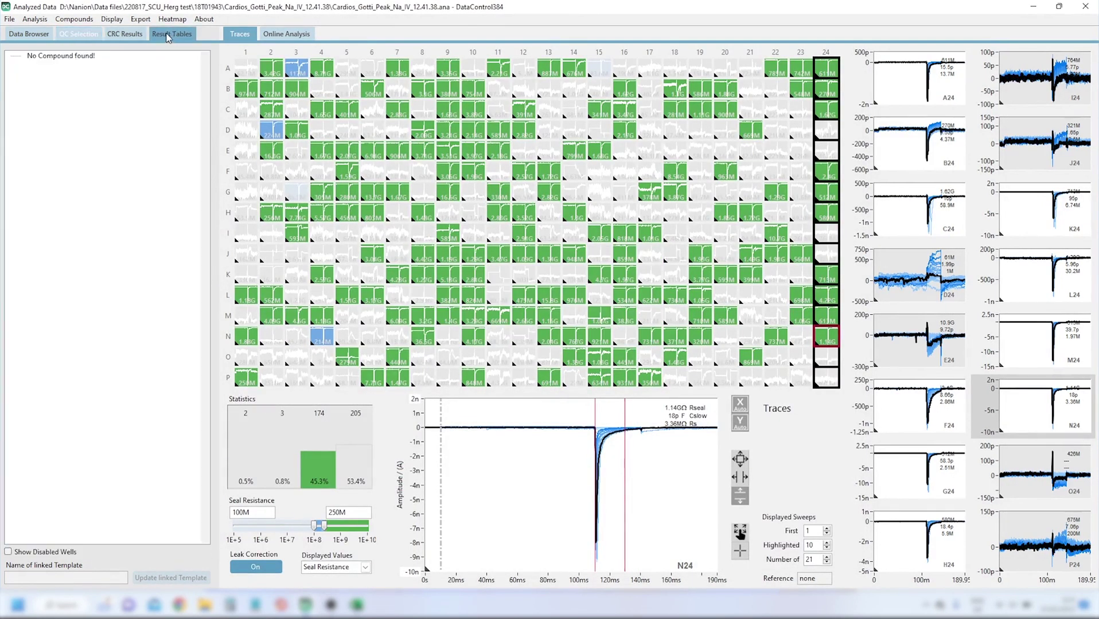
click(140, 19)
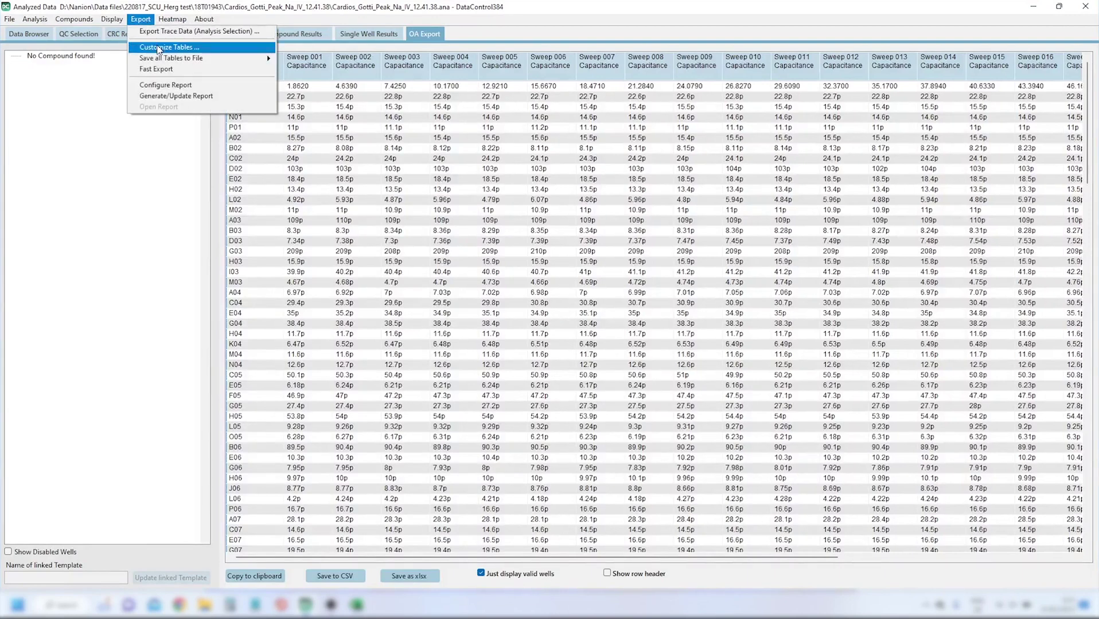
click(154, 46)
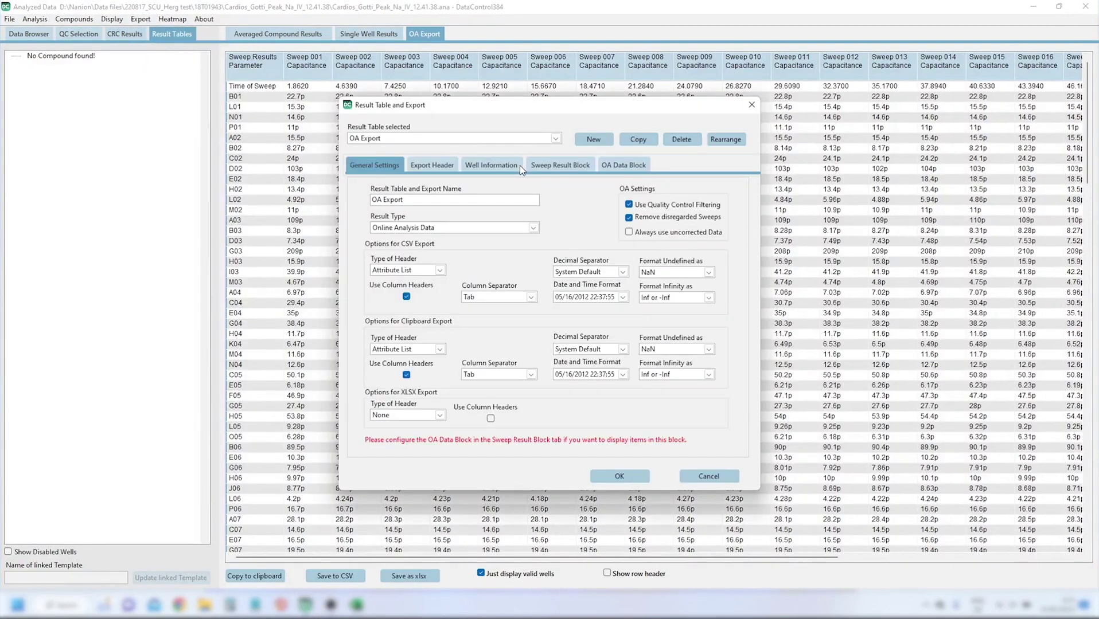
click(534, 165)
click(525, 282)
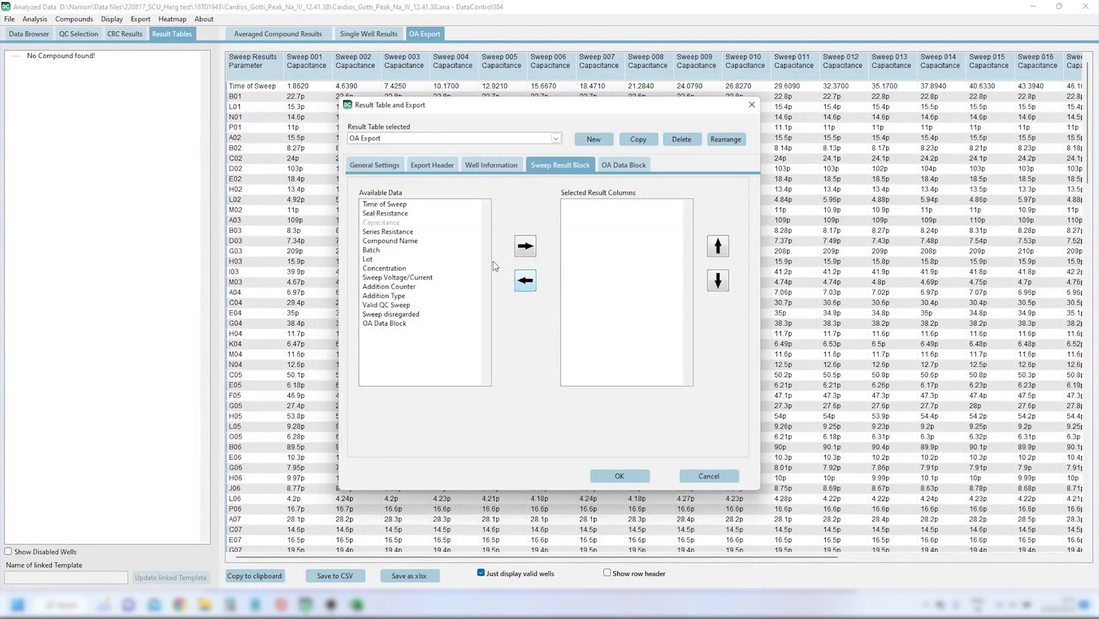
click(391, 325)
click(525, 246)
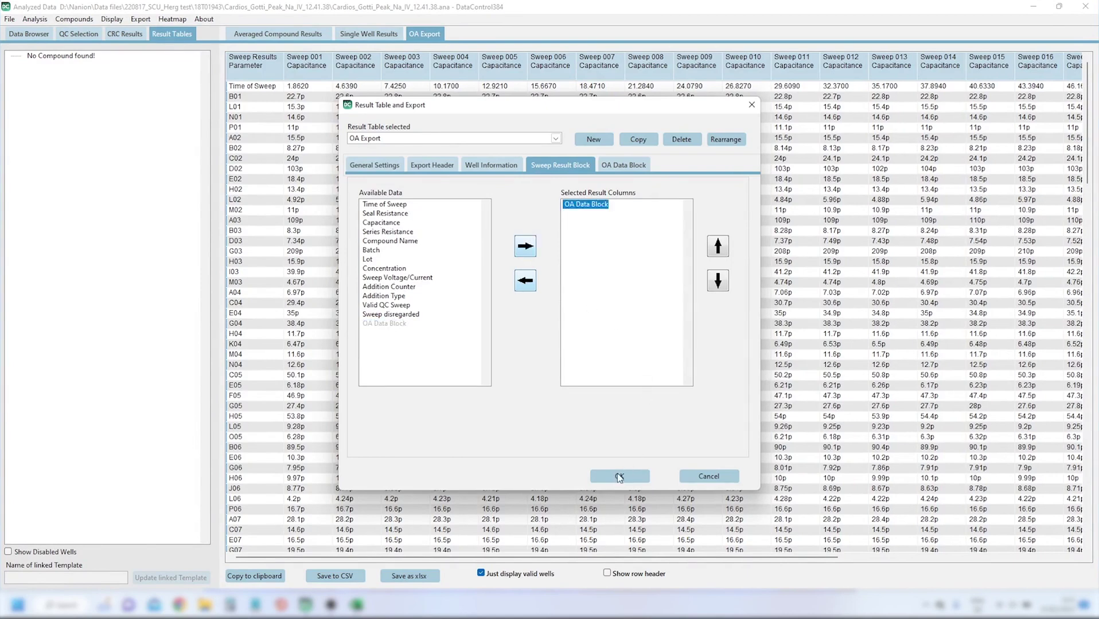
click(619, 476)
Copy the Peak Na table to the clipboard and paste it into a new Excel worksheet named Peak only
click(254, 576)
click(305, 605)
click(473, 503)
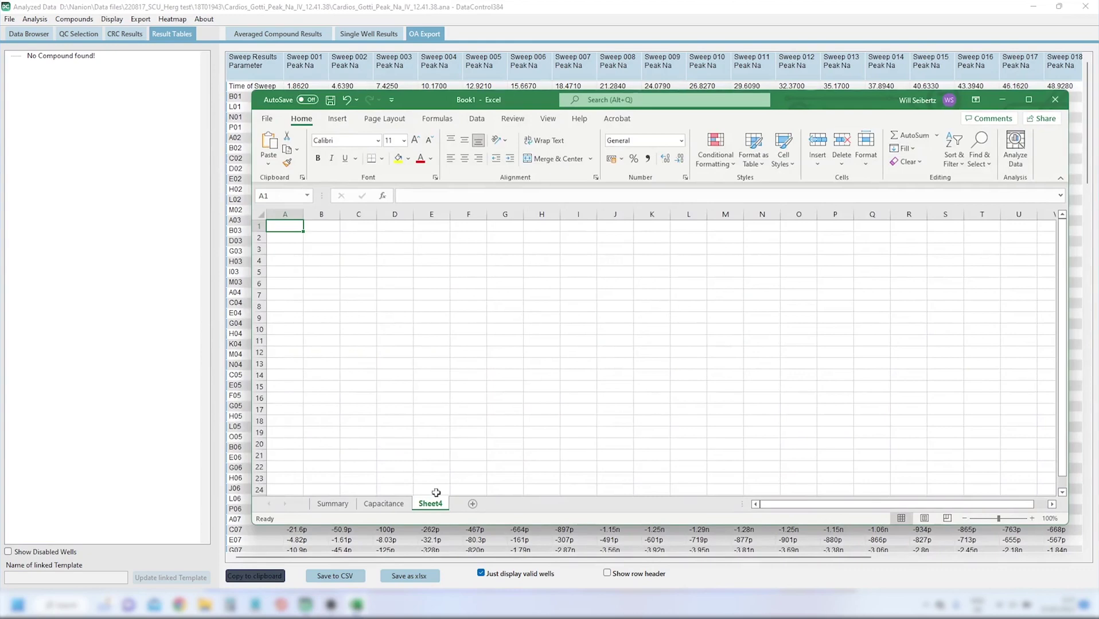
double_click(434, 502)
text(Peak only)
key(Return)
key(ctrl+v)
click(325, 248)
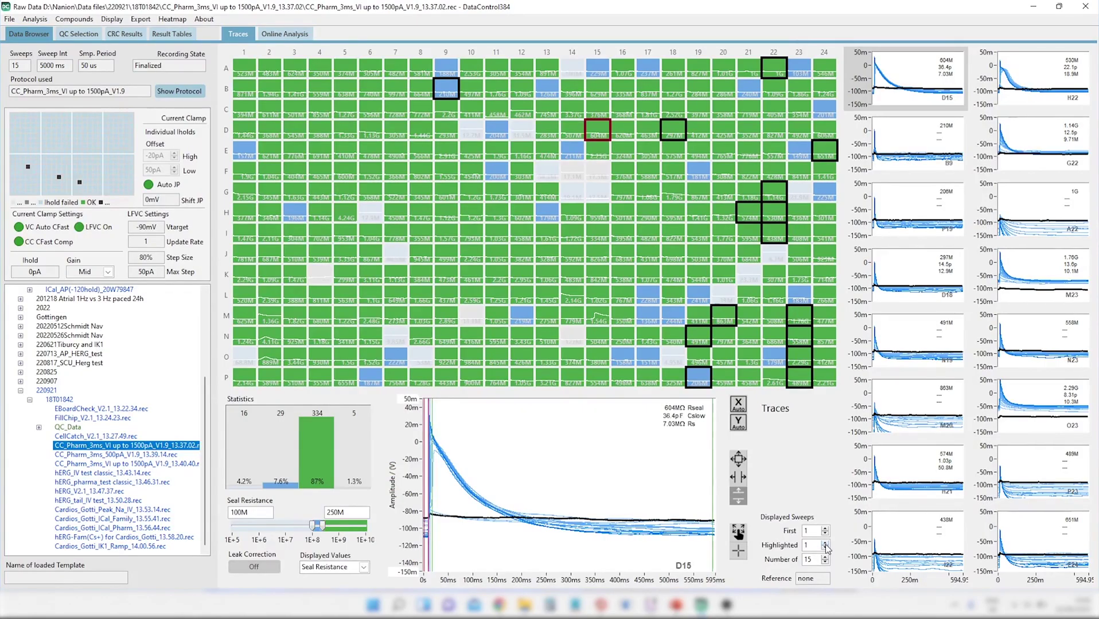
Step the highlighted sweep up to 6 in the CC_Pharm_3ms_VI up to 1500pA raw recording to examine its voltage traces
click(824, 543)
click(825, 544)
click(824, 543)
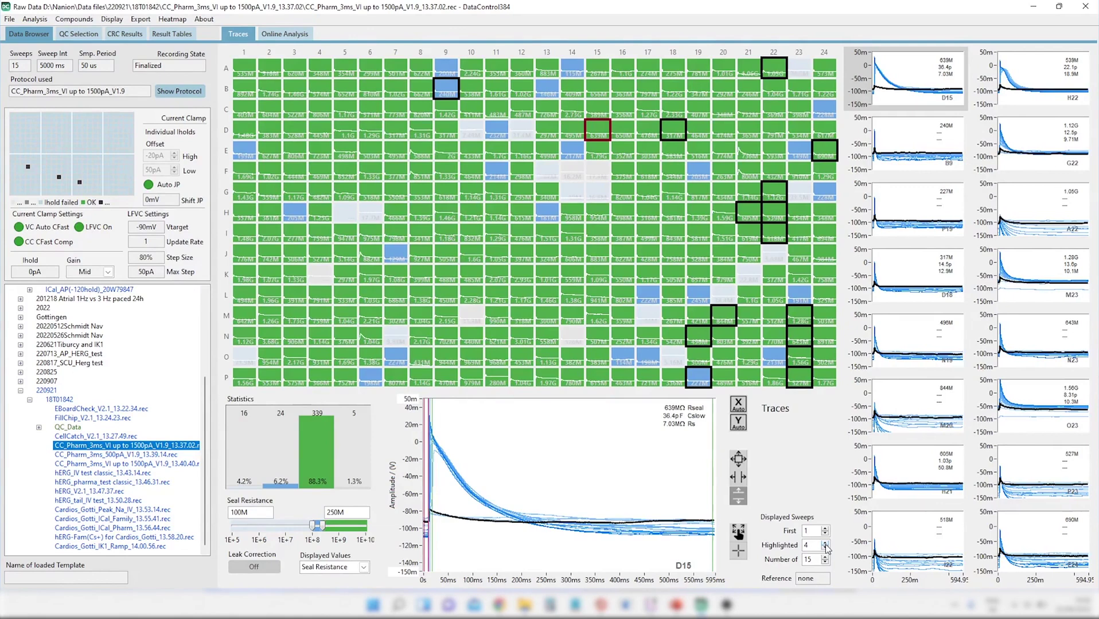
click(825, 543)
click(825, 543)
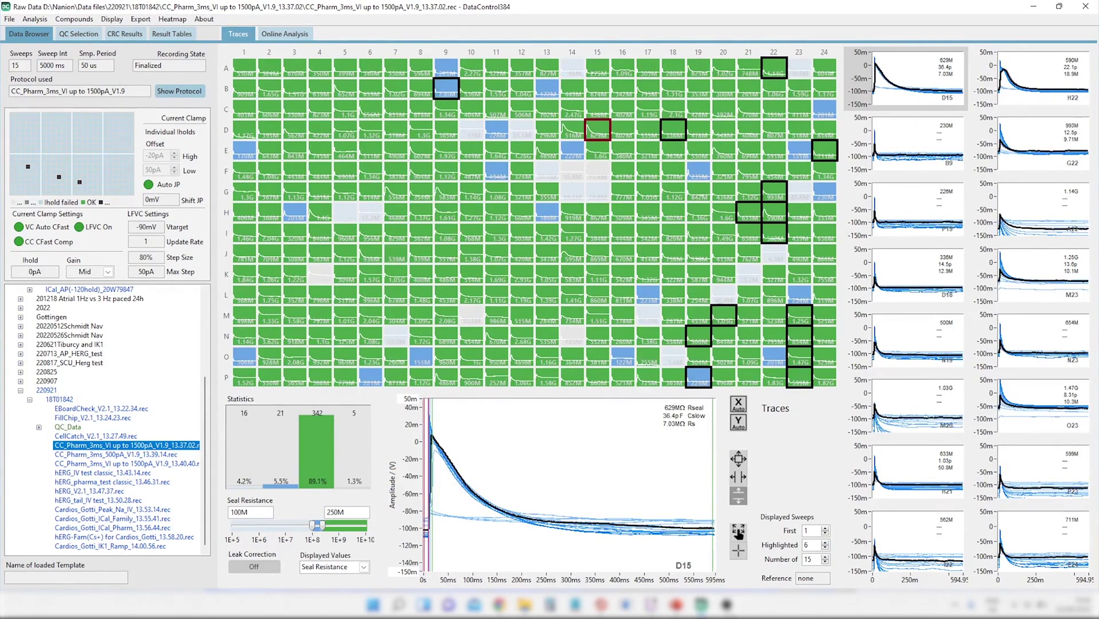
Start a new analysis of the CC_Pharm_3ms_VI up to 1500pA recording and save it as CC_Pharm_3ms_VI up to 1500pA_V1.9_13.37.02.ana
click(76, 35)
click(519, 324)
click(512, 483)
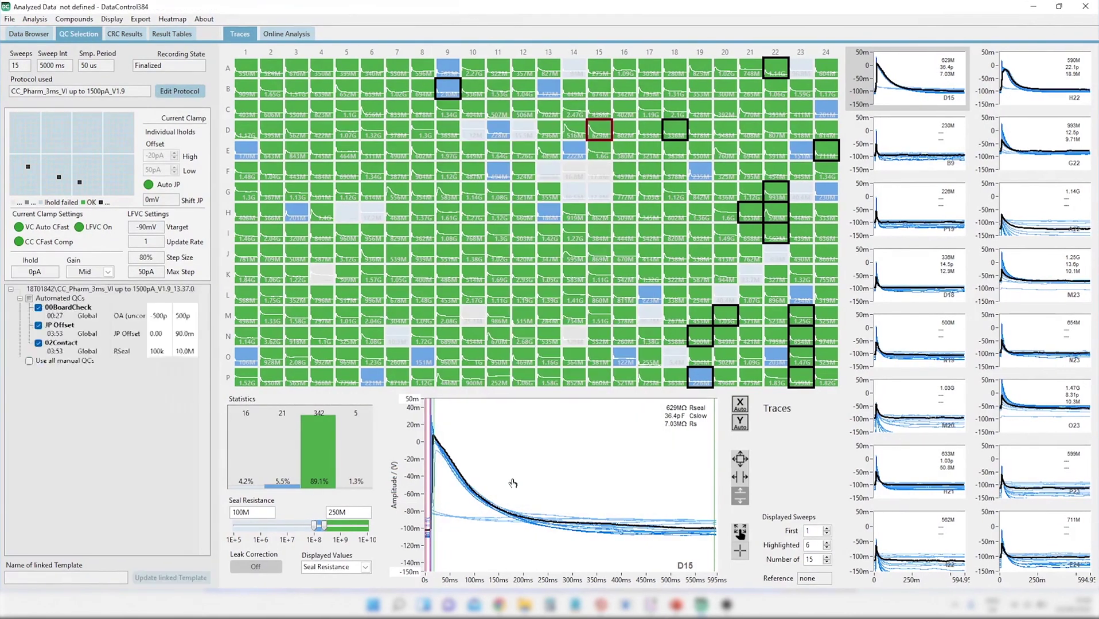
click(9, 18)
click(34, 56)
key(Return)
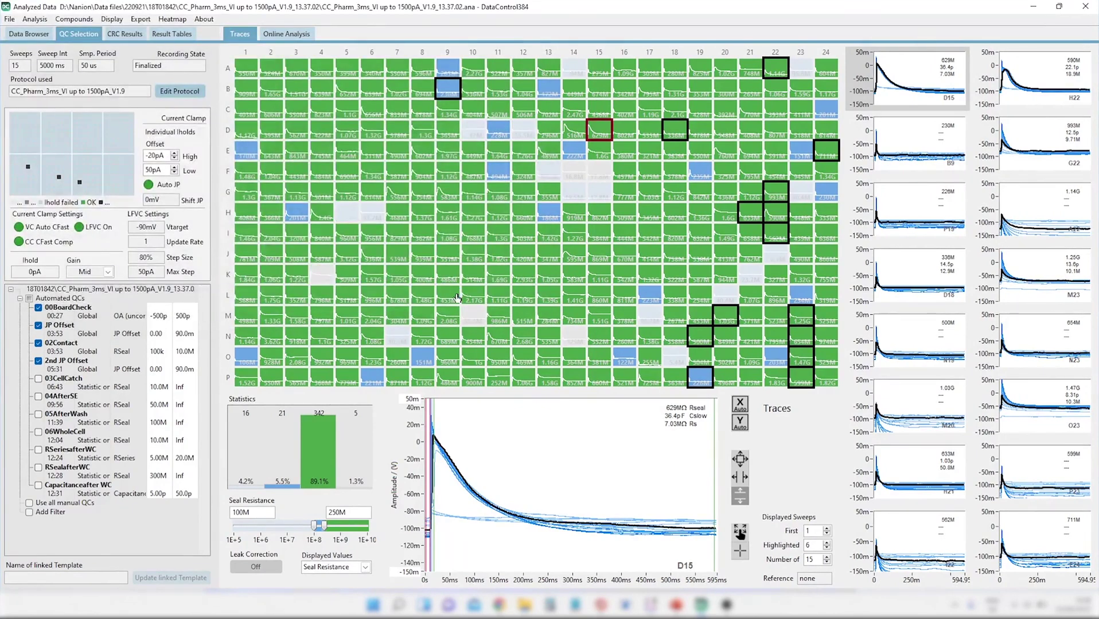
Return to the raw data, reopen the saved .ana file for QC selection, and set the highlighted sweep to 10
click(34, 35)
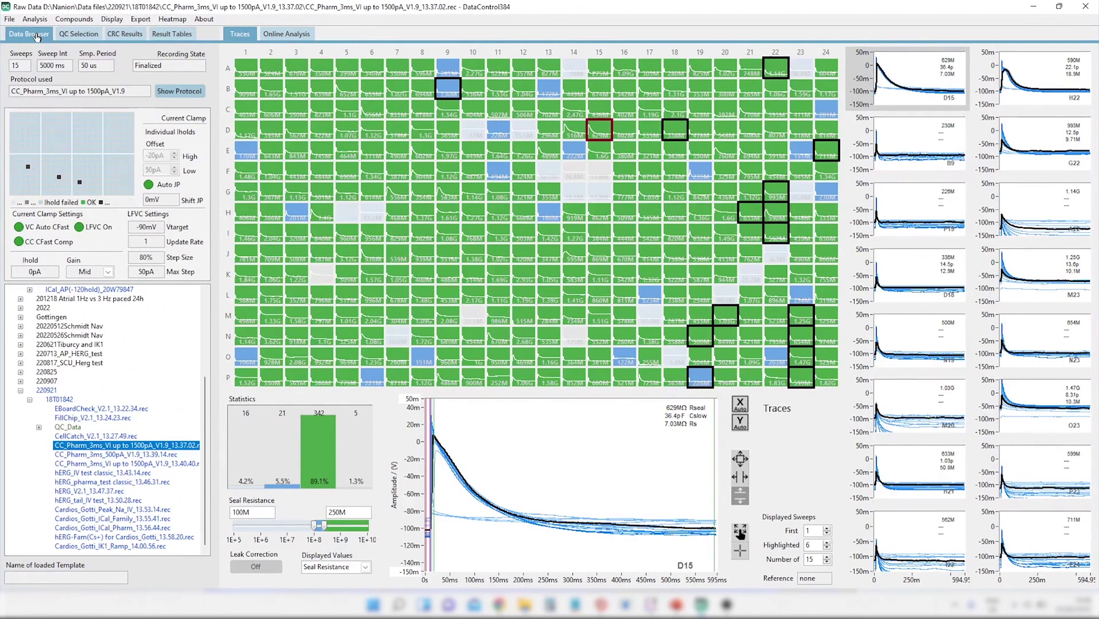
click(89, 35)
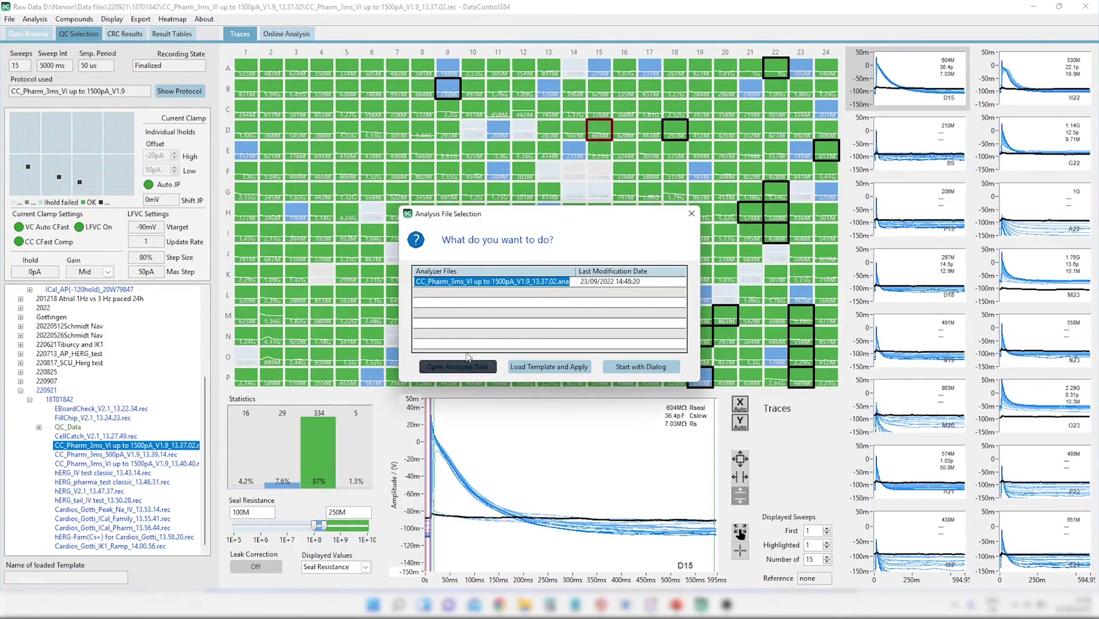
click(463, 369)
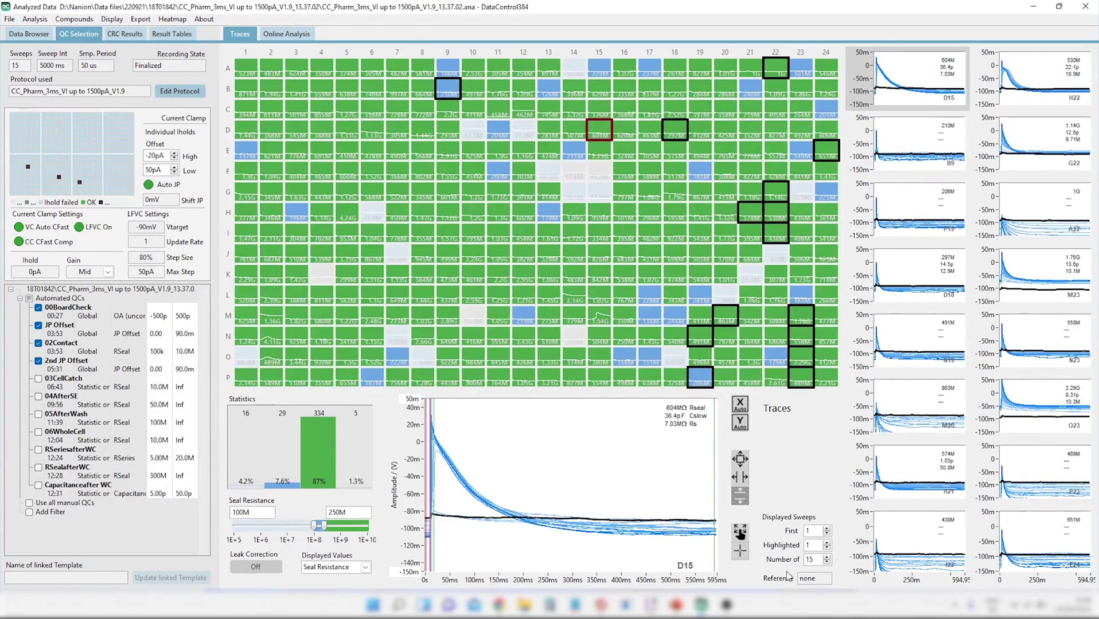
text(10)
key(Return)
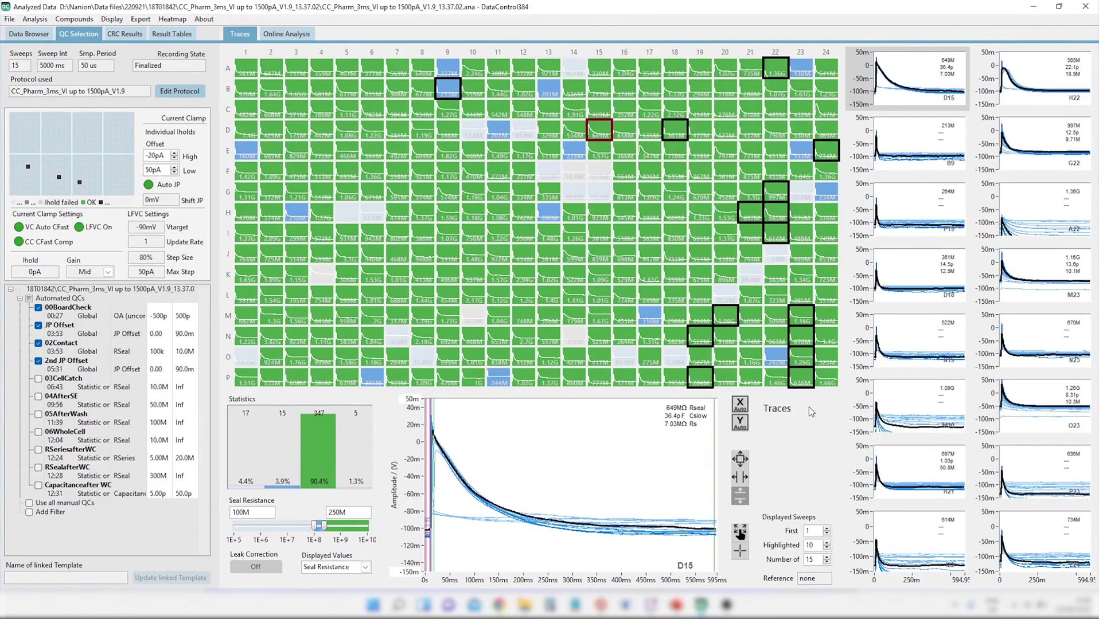
Manually disable all wells of the plate, overriding all manual QC settings
click(246, 53)
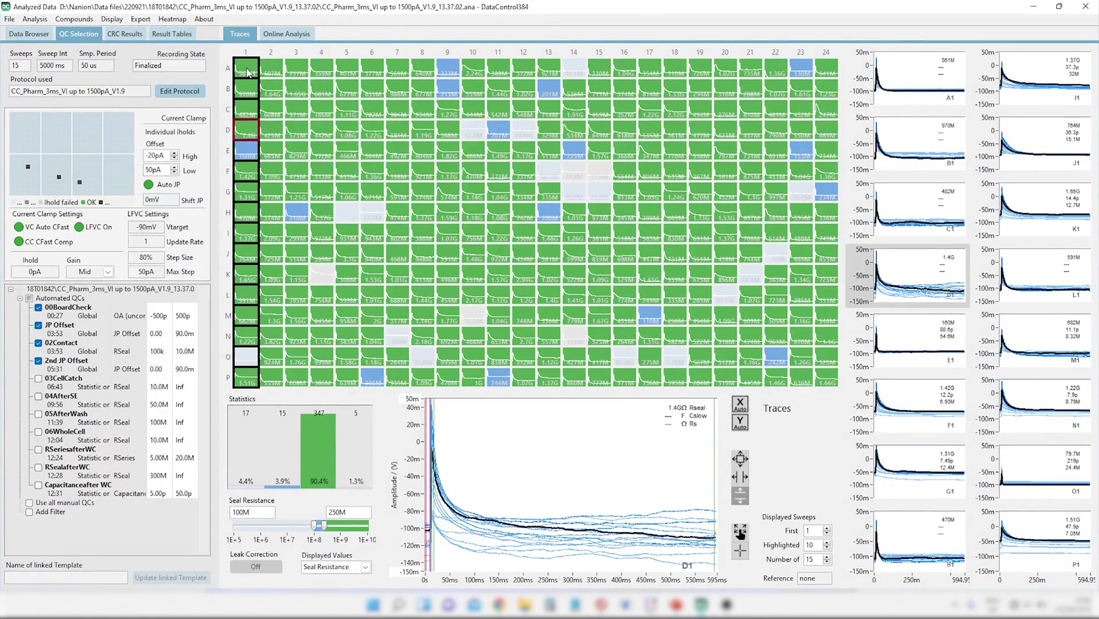
right_click(248, 71)
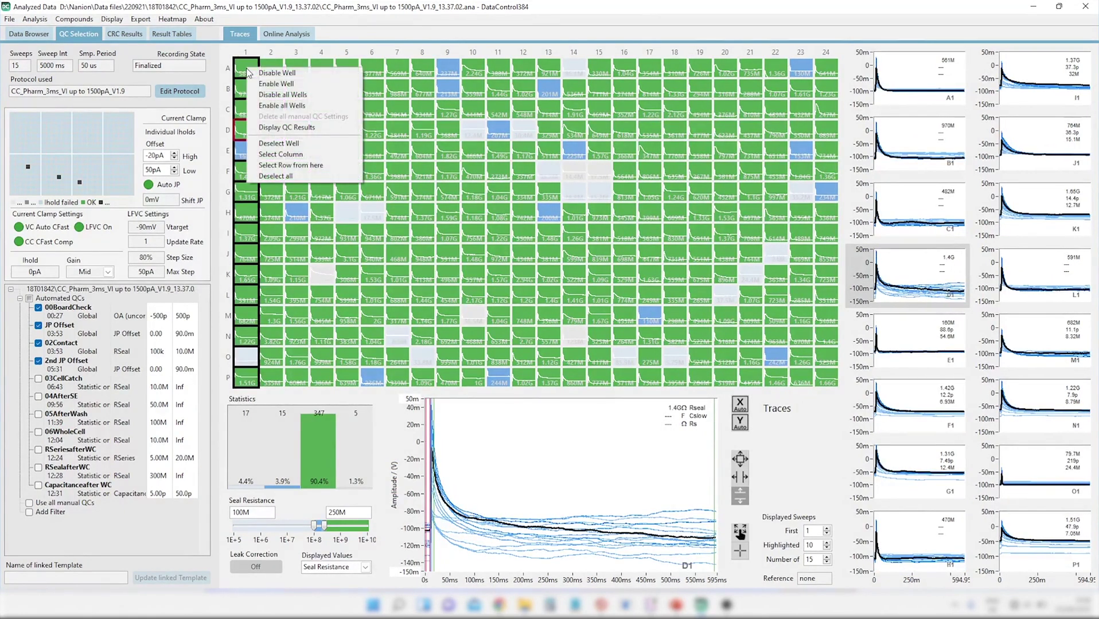
click(272, 95)
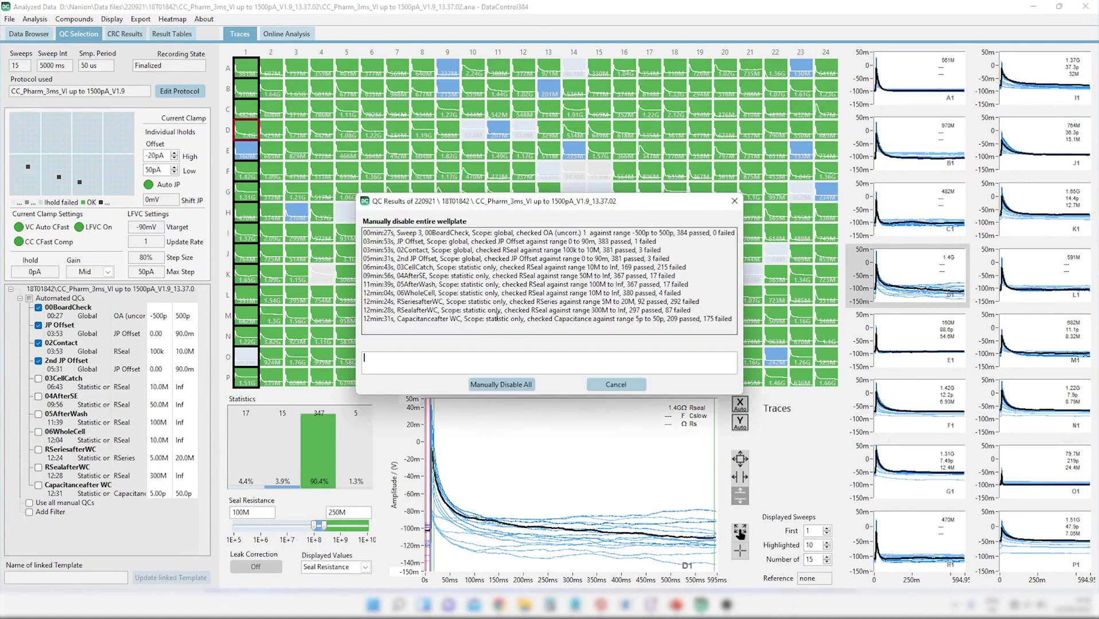
click(496, 383)
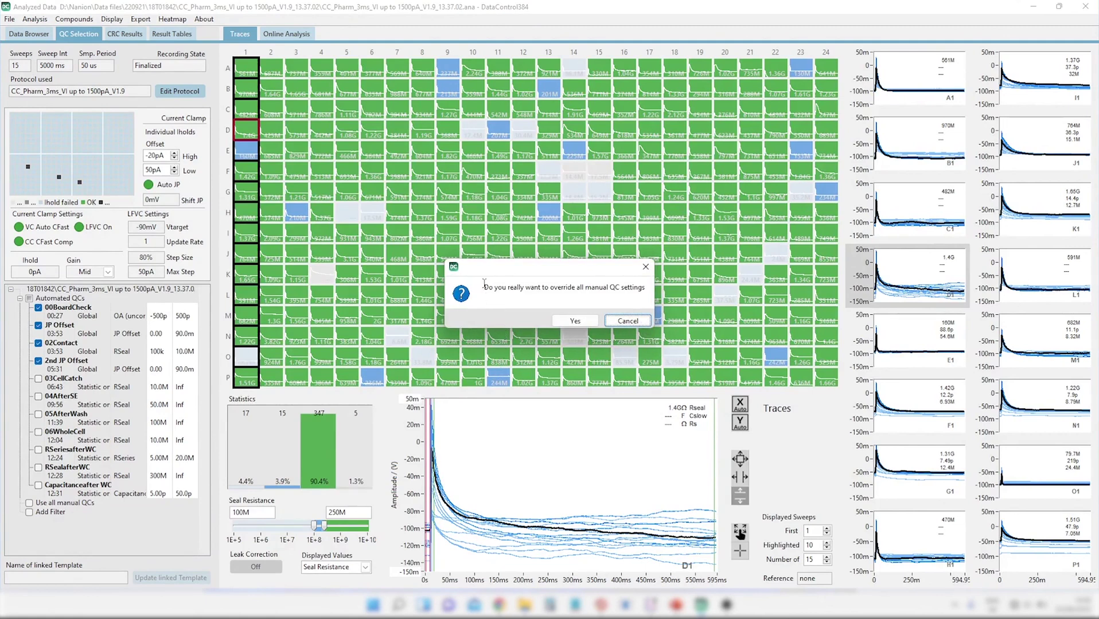
click(575, 321)
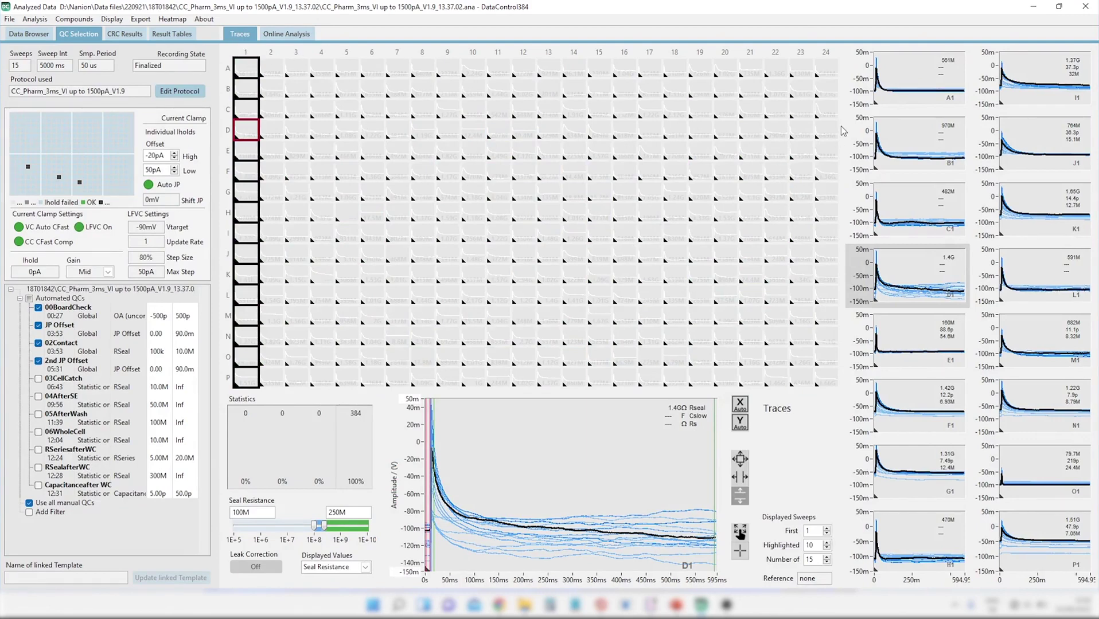
Review the traces from column 1 to column 6 and enable wells C2, N2, D3, H3, D4, H4, O4, B5 and C6
click(1029, 154)
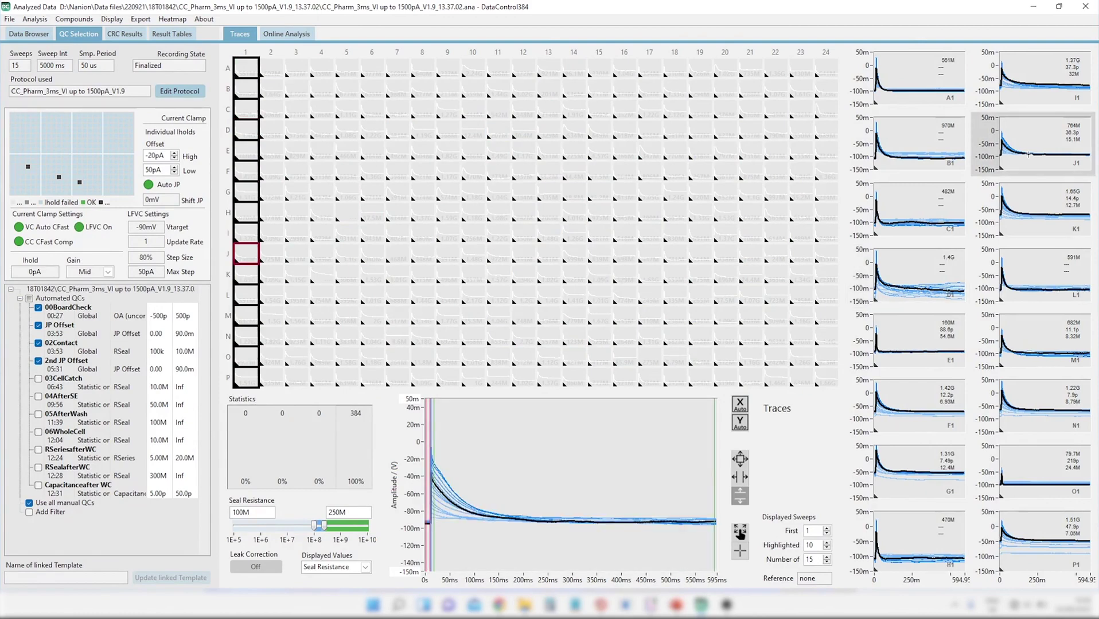
click(1032, 204)
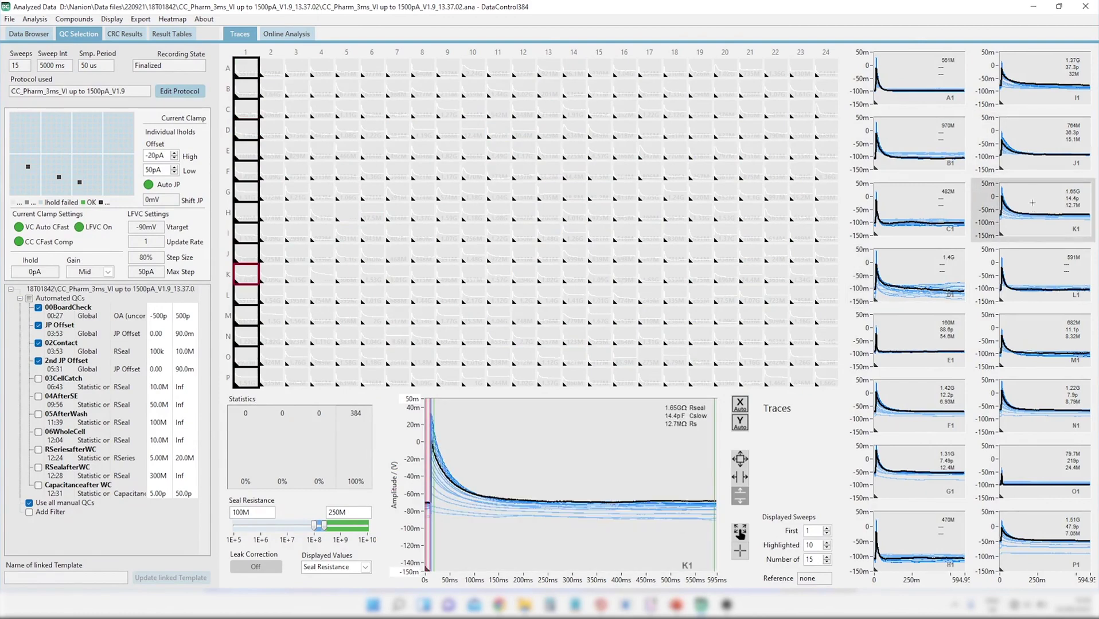
click(270, 52)
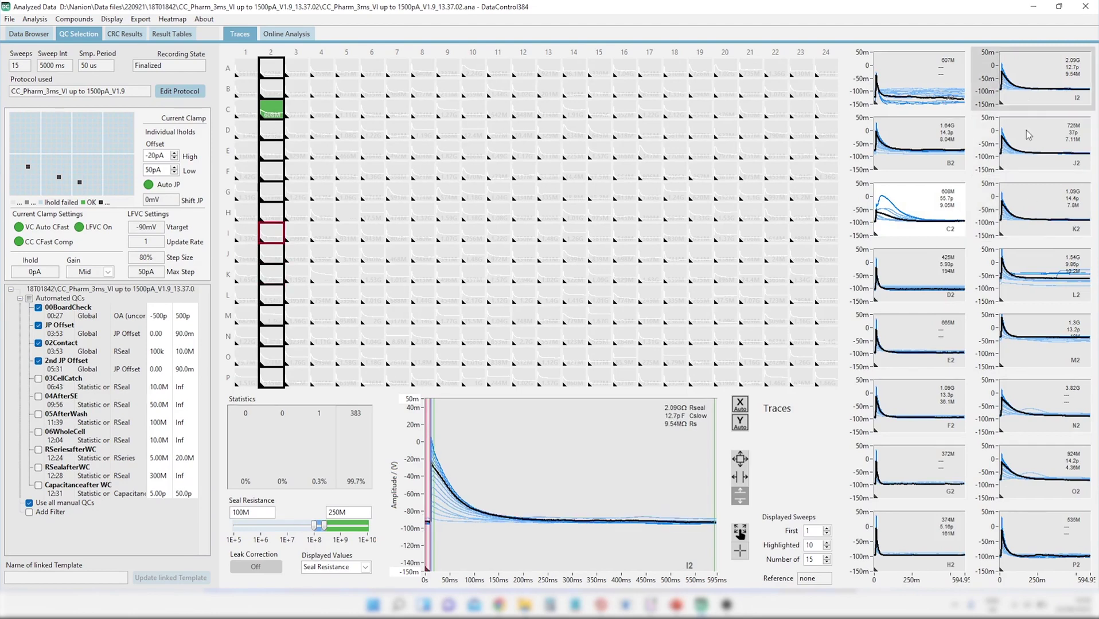
key(Right)
key(Right)
key(Right)
key(Right)
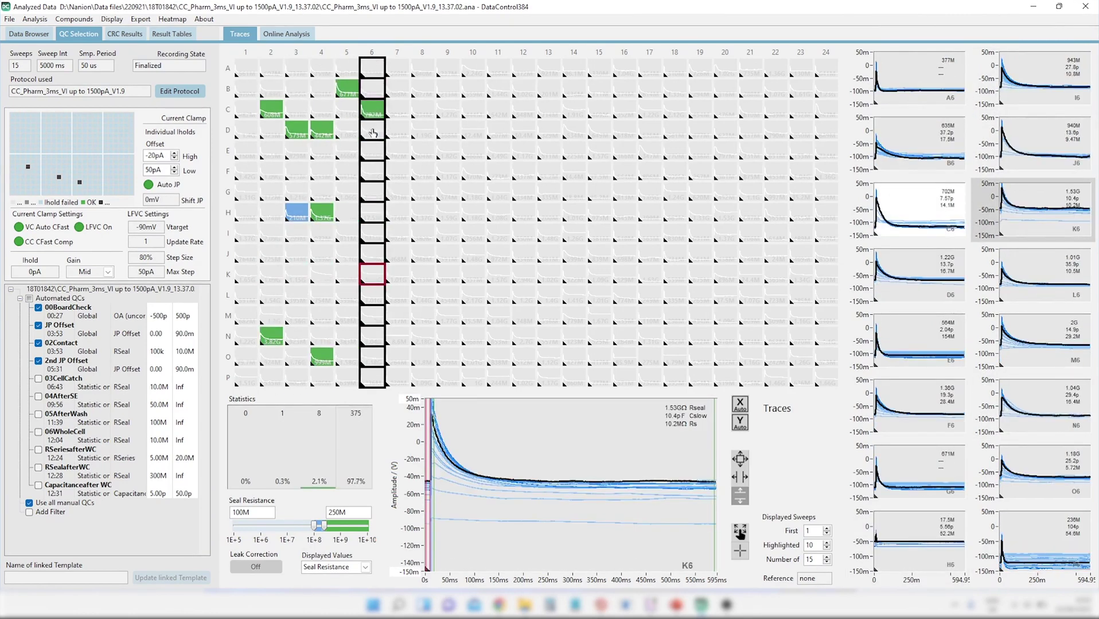
Enable the wells with good action potentials in columns 6 to 14, including D6, G8, O10, I13 and M14
key(Right)
key(Up)
key(Up)
key(Up)
key(Right)
key(Right)
key(Right)
key(Right)
key(Right)
key(Right)
key(Right)
key(Right)
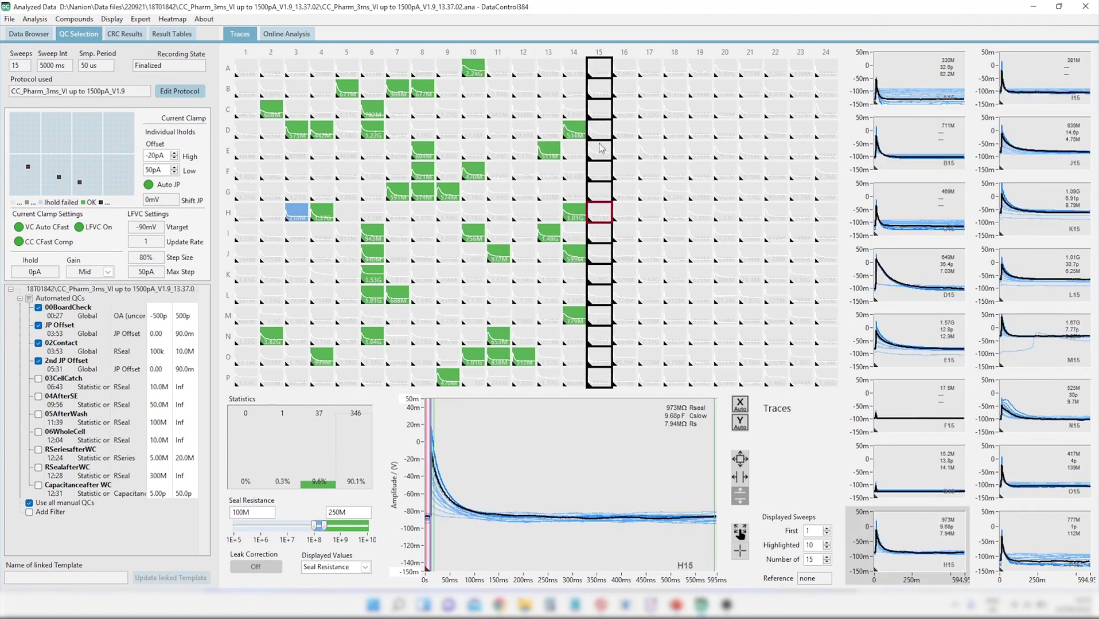
Review columns 15 to 19 and enable wells D15, N15, E17, G17, A19, F19 and I19
key(Right)
key(Up)
key(Up)
key(Up)
key(Up)
key(Up)
key(Up)
key(Right)
key(Right)
key(Right)
key(Down)
key(Down)
key(Down)
key(Down)
key(Down)
key(Down)
key(Down)
key(Down)
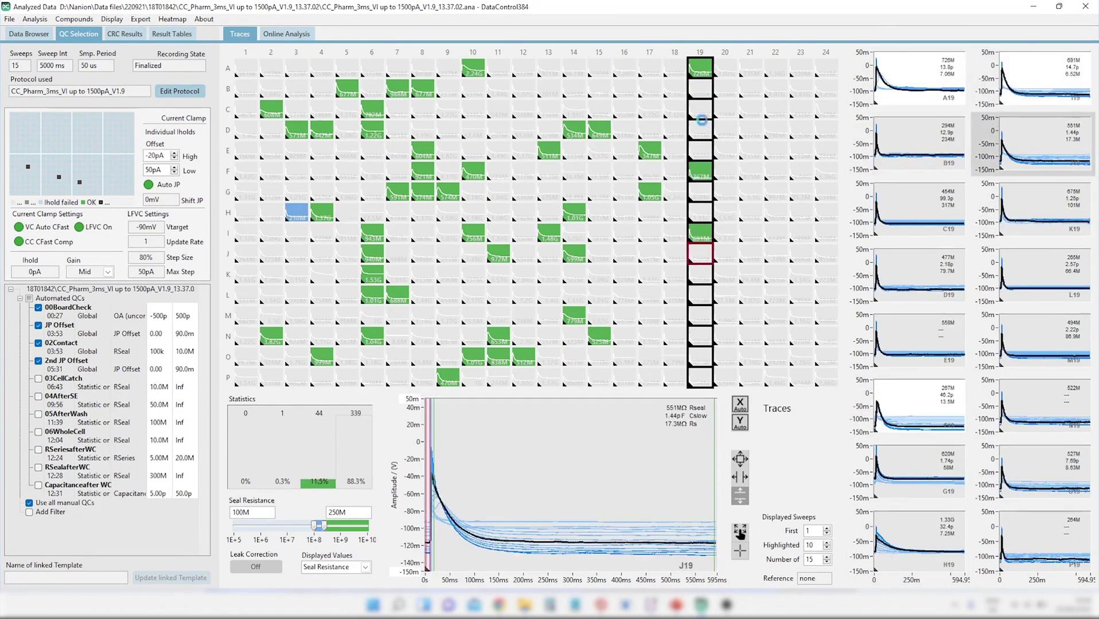
Enable H19, J19 and the good wells in columns 20 to 24, including K20, M22 and L24, and display well C24's trace
key(Right)
key(Right)
key(Right)
key(Right)
key(Right)
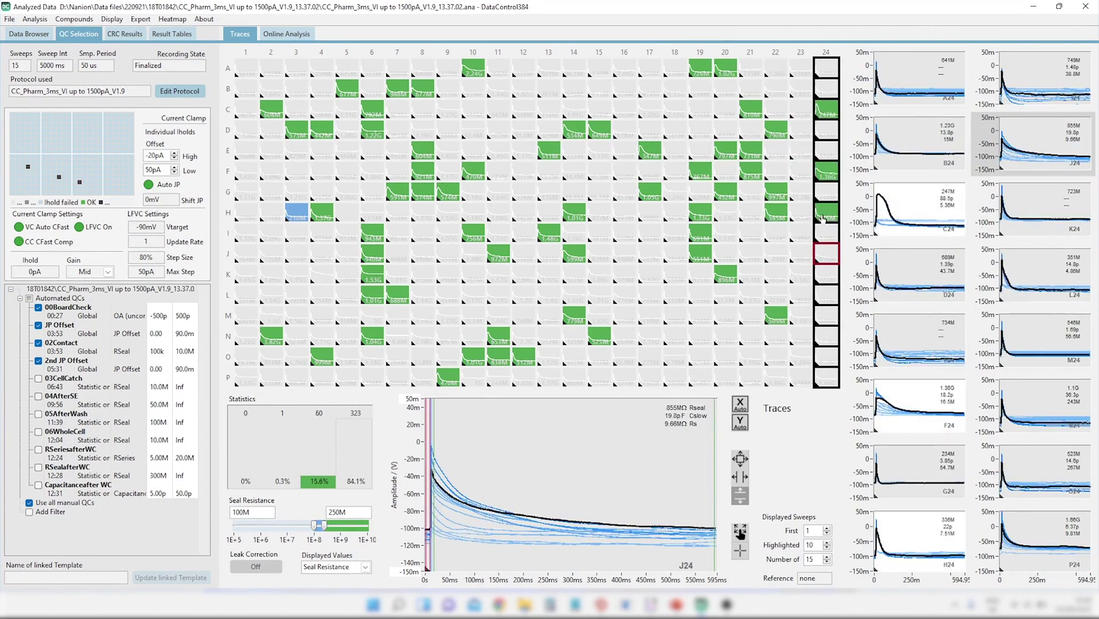
click(825, 115)
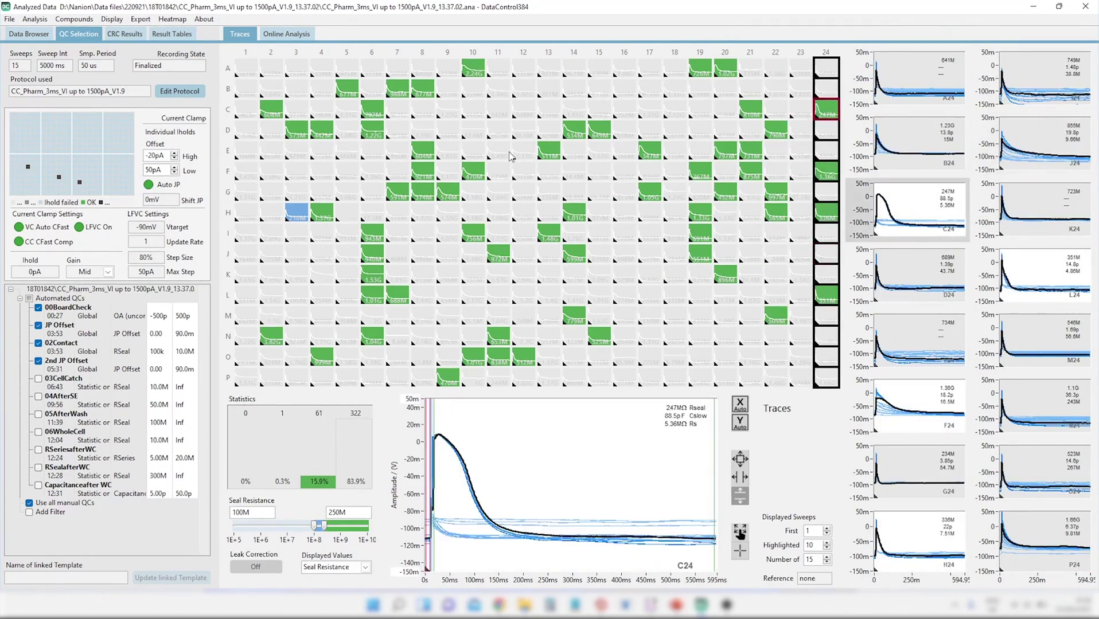
Open the protocol editor, examine the Baseline and AP Search cursor ranges and the AP analysis functions, and close it
click(191, 94)
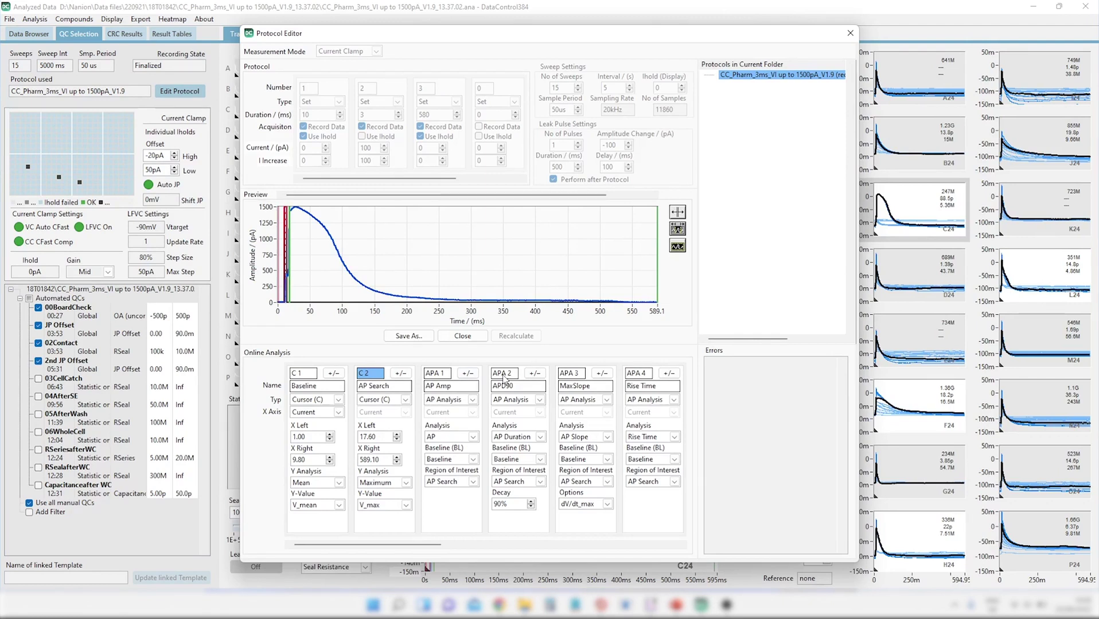
drag(420, 544, 367, 535)
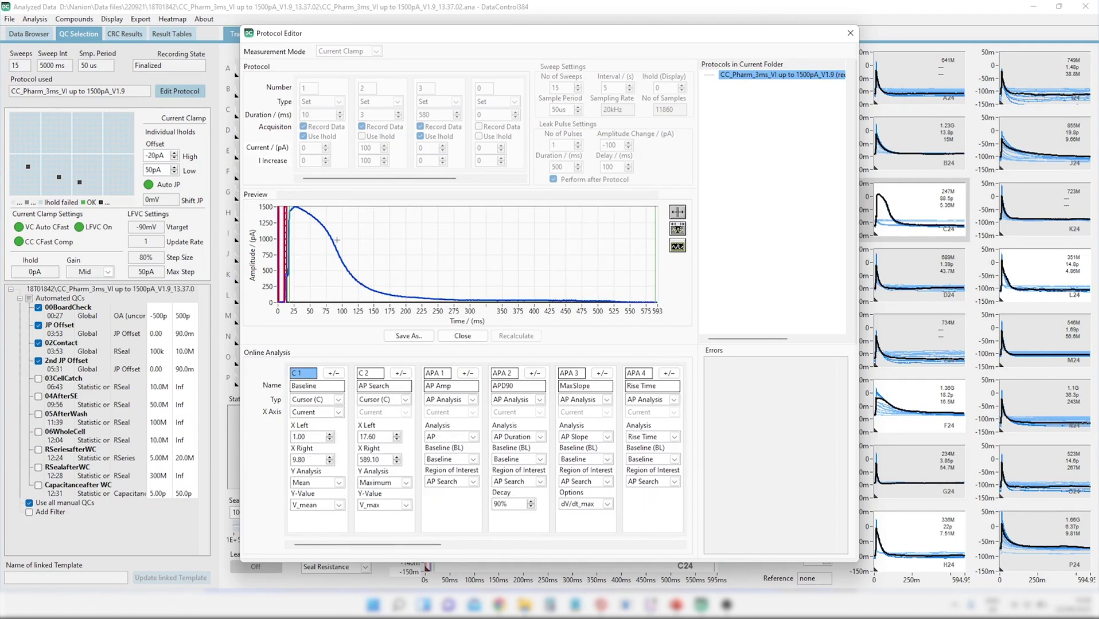
click(677, 212)
drag(345, 289, 278, 292)
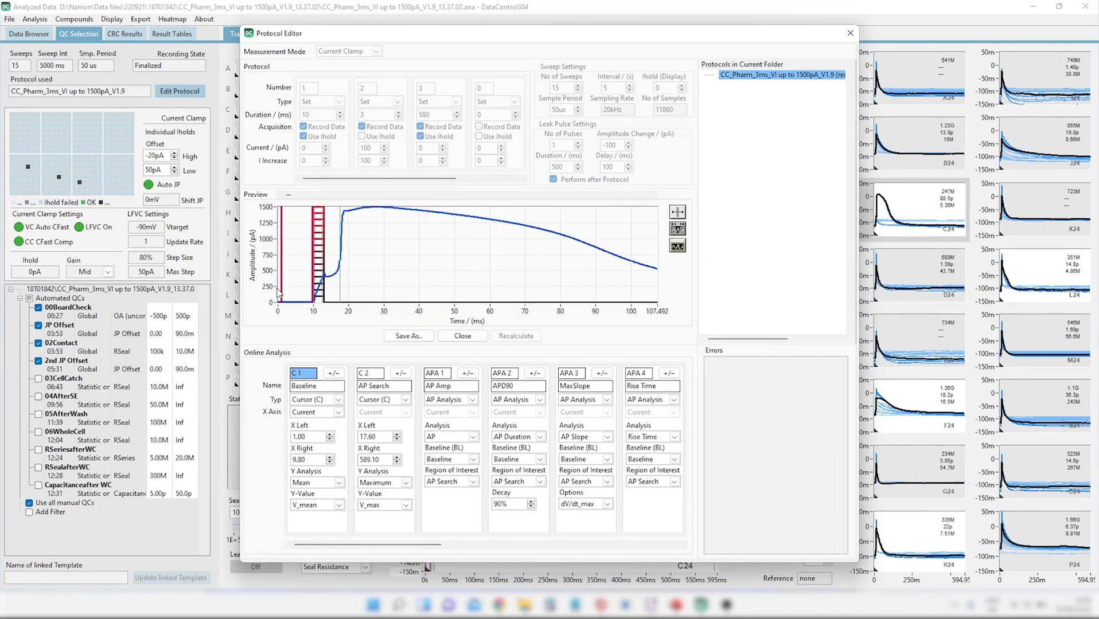
click(388, 373)
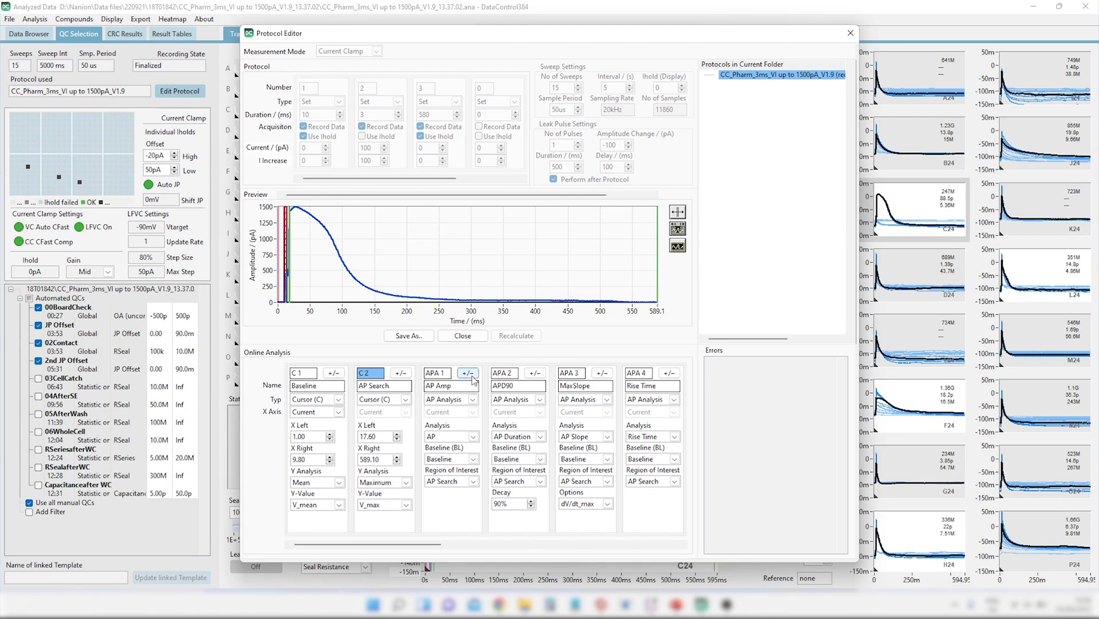
click(849, 33)
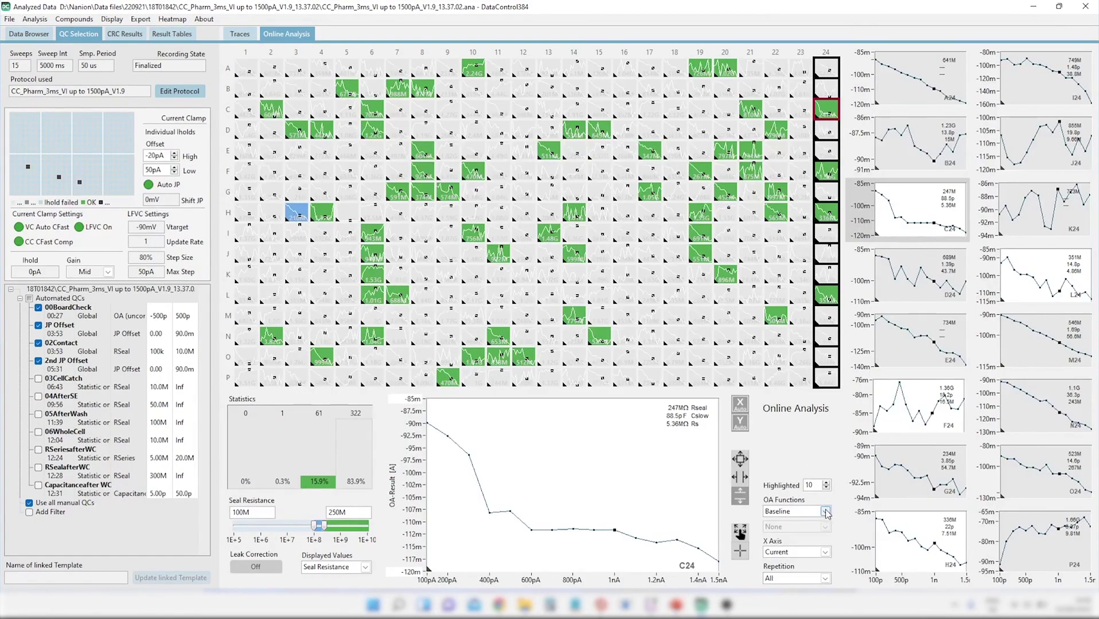
Plot the AP Search function in the online analysis and also enable wells J18 and P17
click(826, 512)
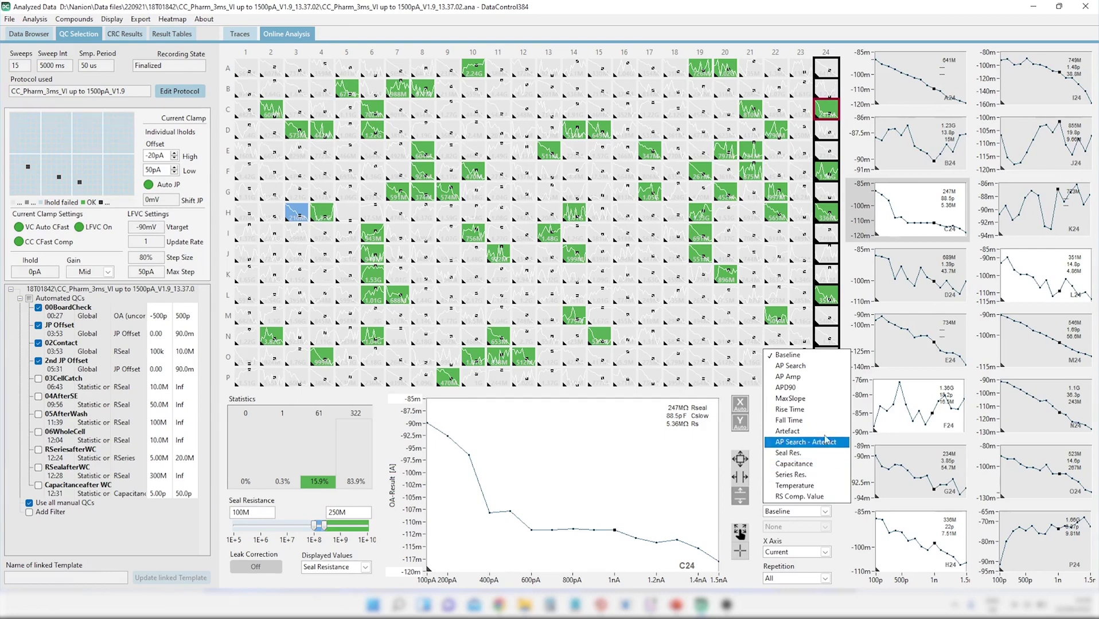
click(820, 374)
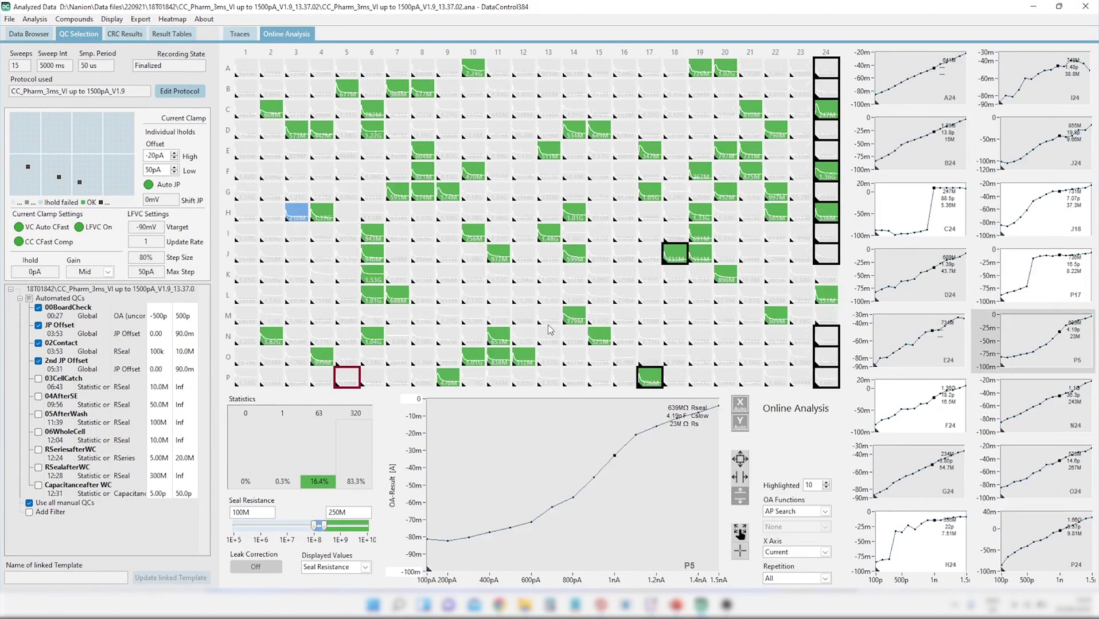
Restrict the OA export result table to valid wells only and copy it to the clipboard
click(137, 35)
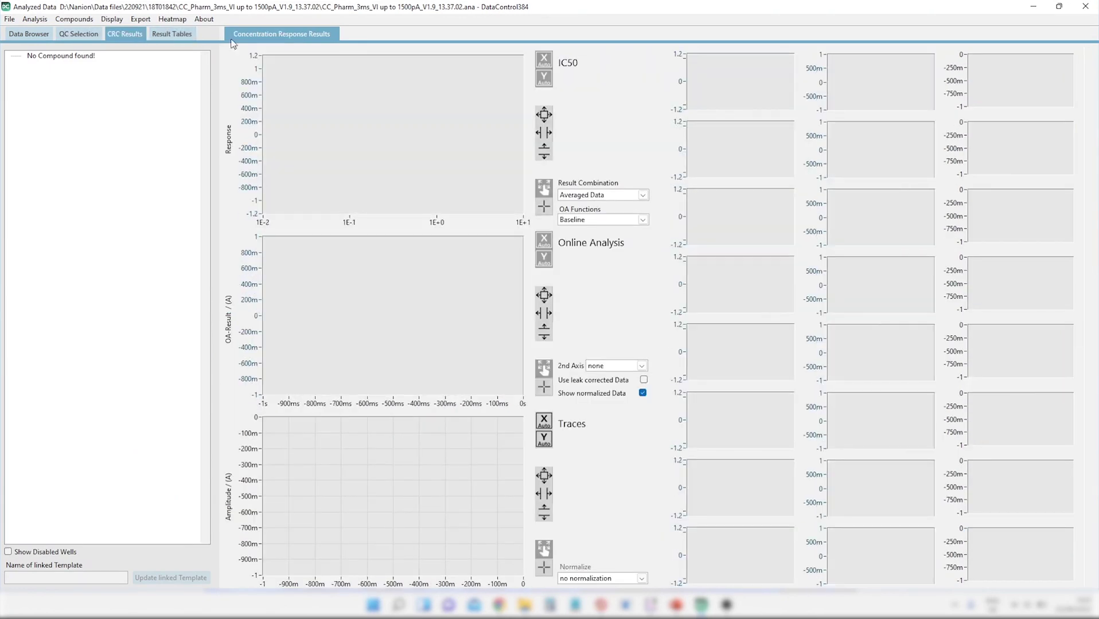
click(643, 381)
click(183, 34)
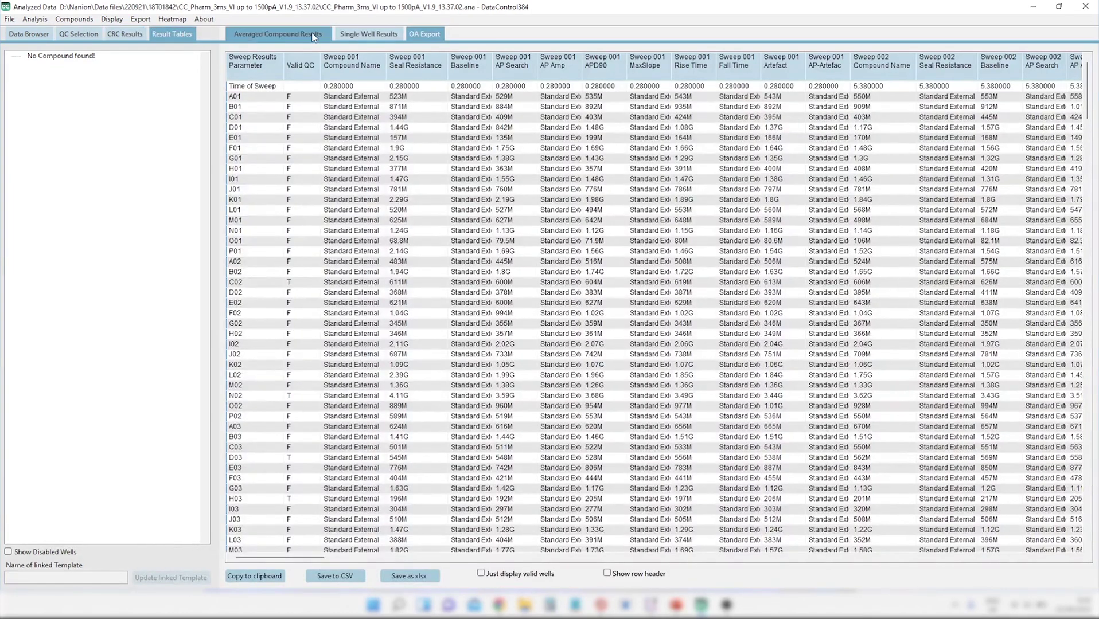
click(480, 574)
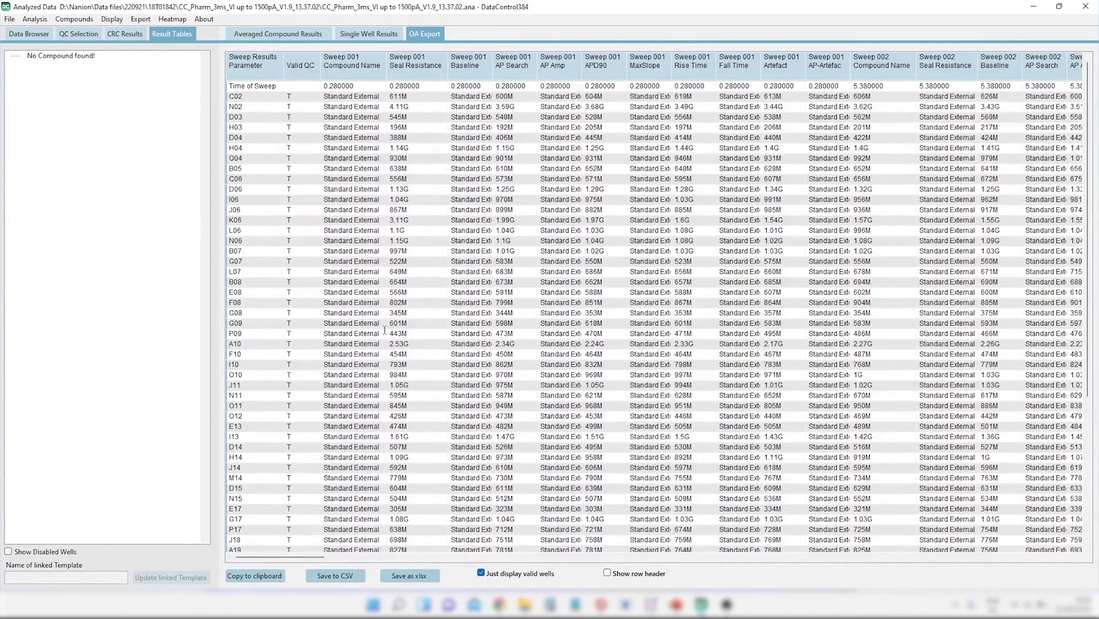
click(257, 576)
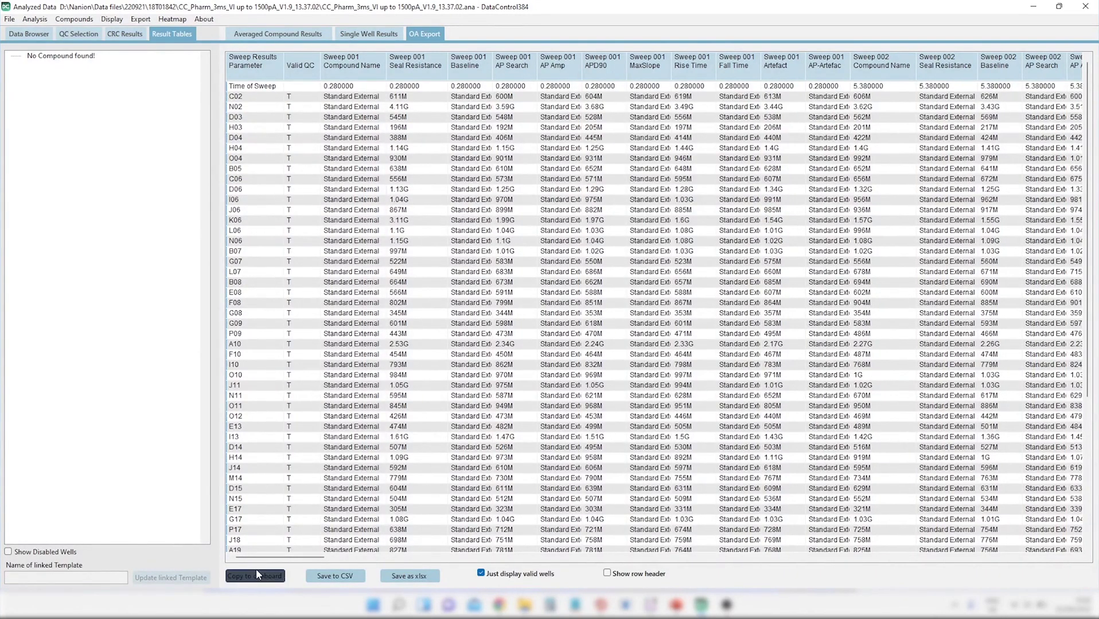